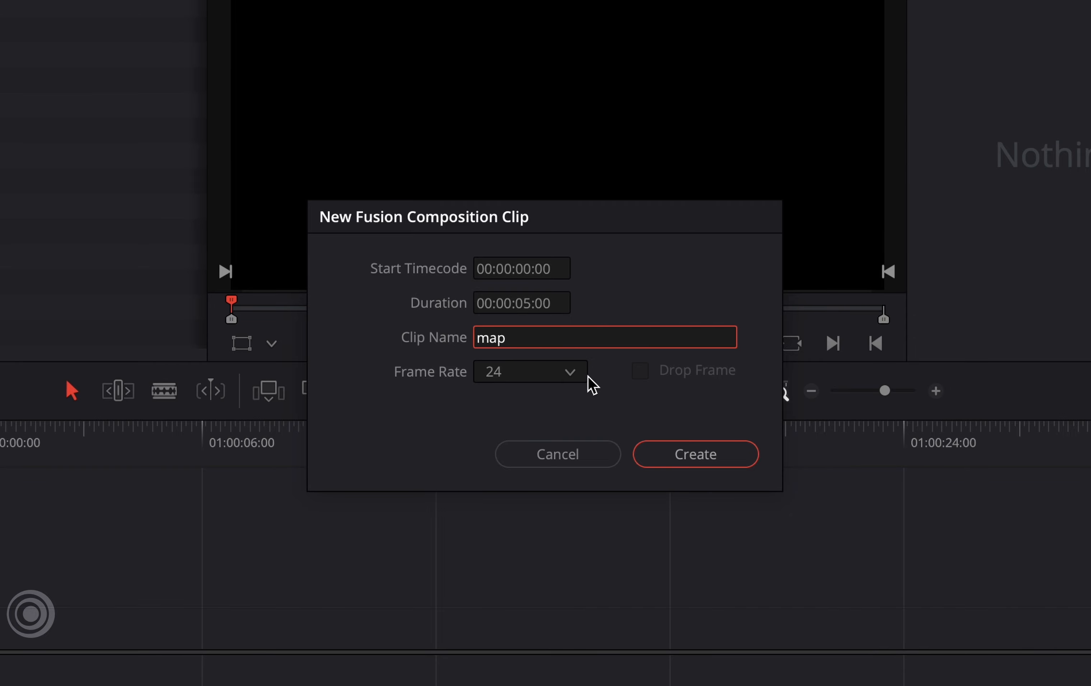
# Create a 5-second, 24 fps Fusion composition clip named map, place it at the timeline start and extend it to about 00:00:06:14
pyautogui.click(676, 455)
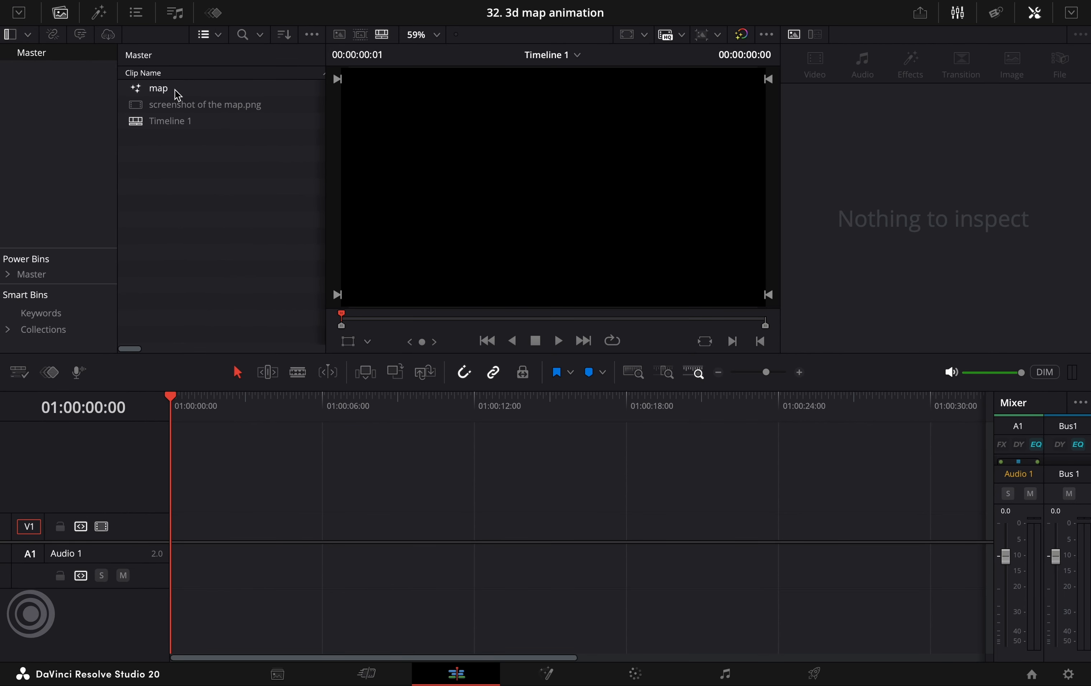
pyautogui.moveTo(178, 95); pyautogui.dragTo(192, 550)
pyautogui.moveTo(295, 533); pyautogui.dragTo(336, 535)
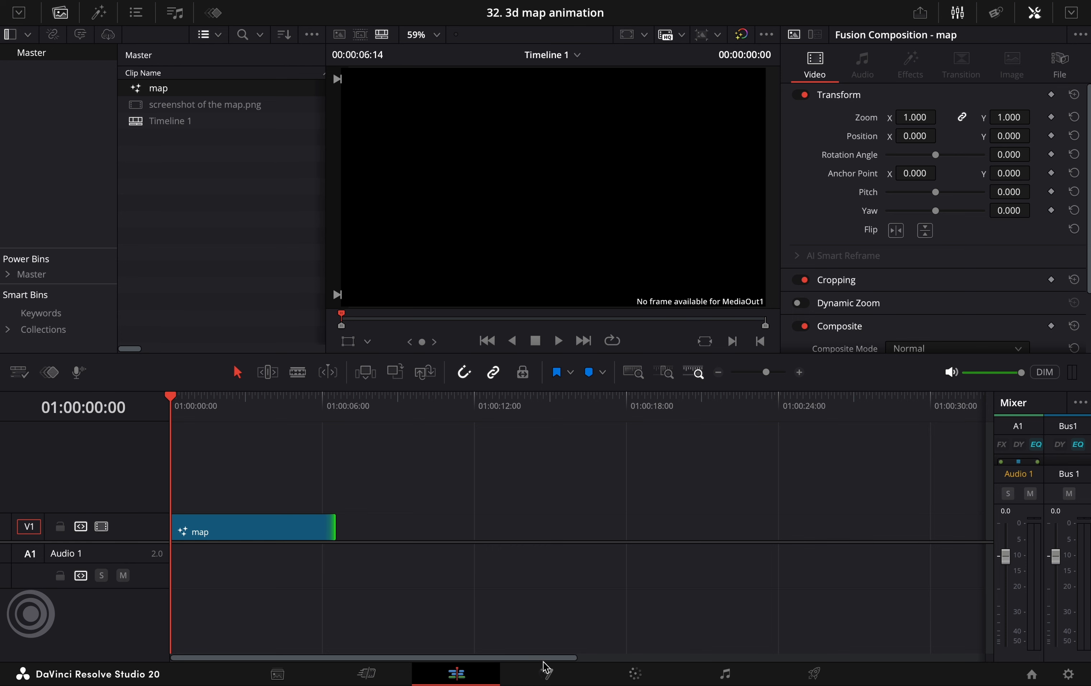
# Open the map clip in Fusion and feed MediaOut1 from a new Background node with its alpha set to 0
pyautogui.click(549, 673)
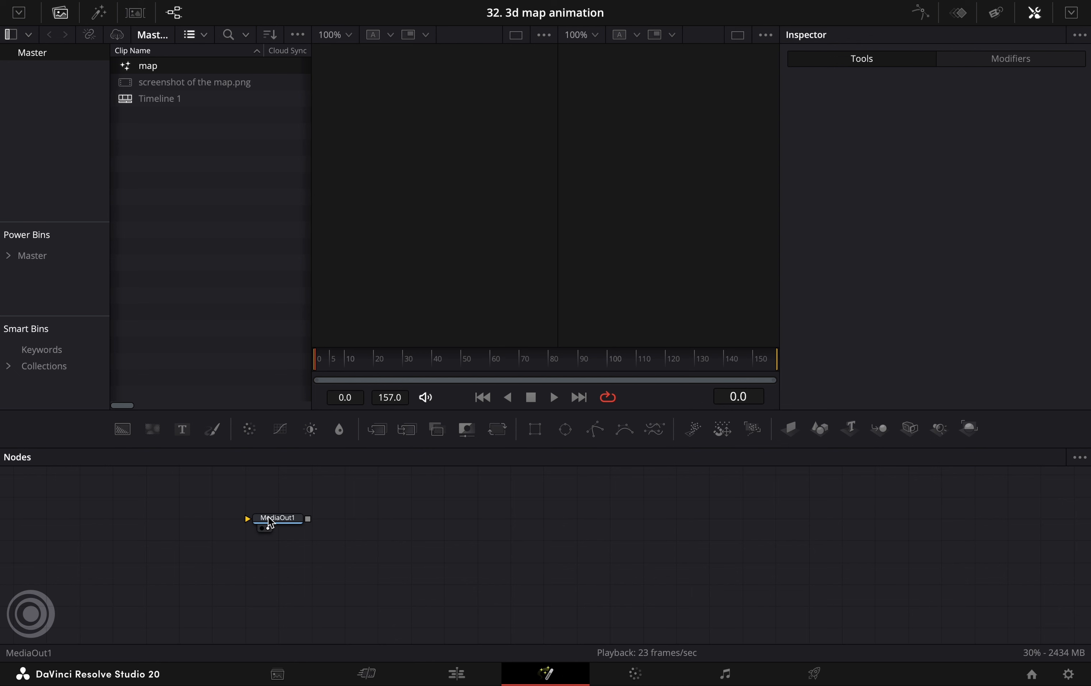
pyautogui.moveTo(269, 522); pyautogui.dragTo(602, 536)
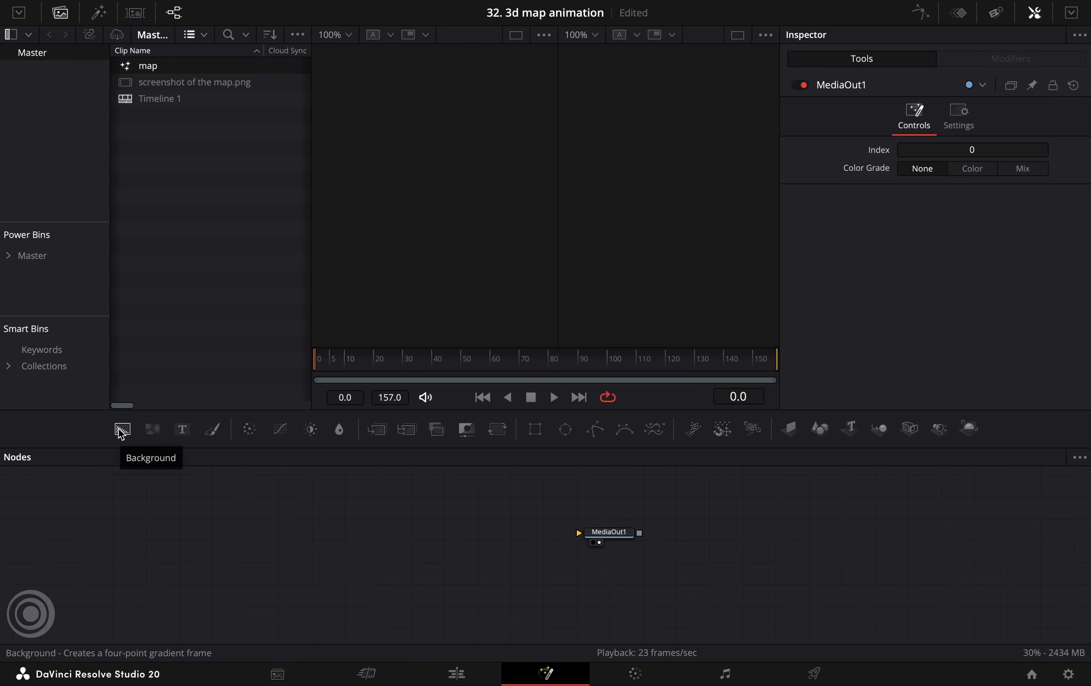
pyautogui.moveTo(120, 430); pyautogui.dragTo(528, 517)
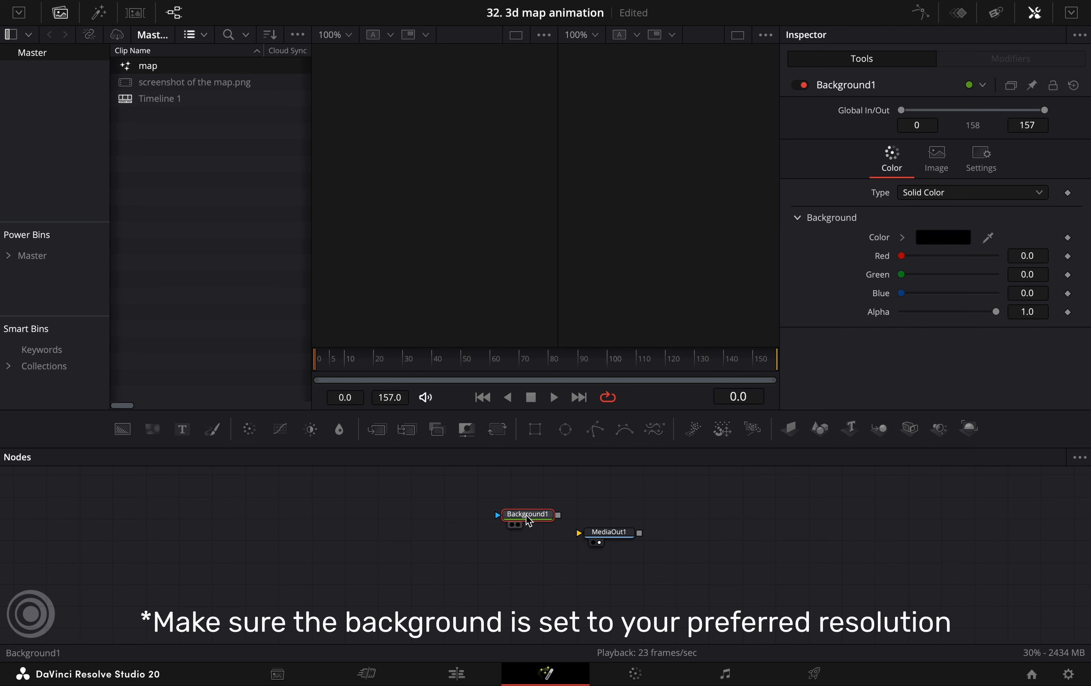
pyautogui.moveTo(528, 520); pyautogui.dragTo(580, 532)
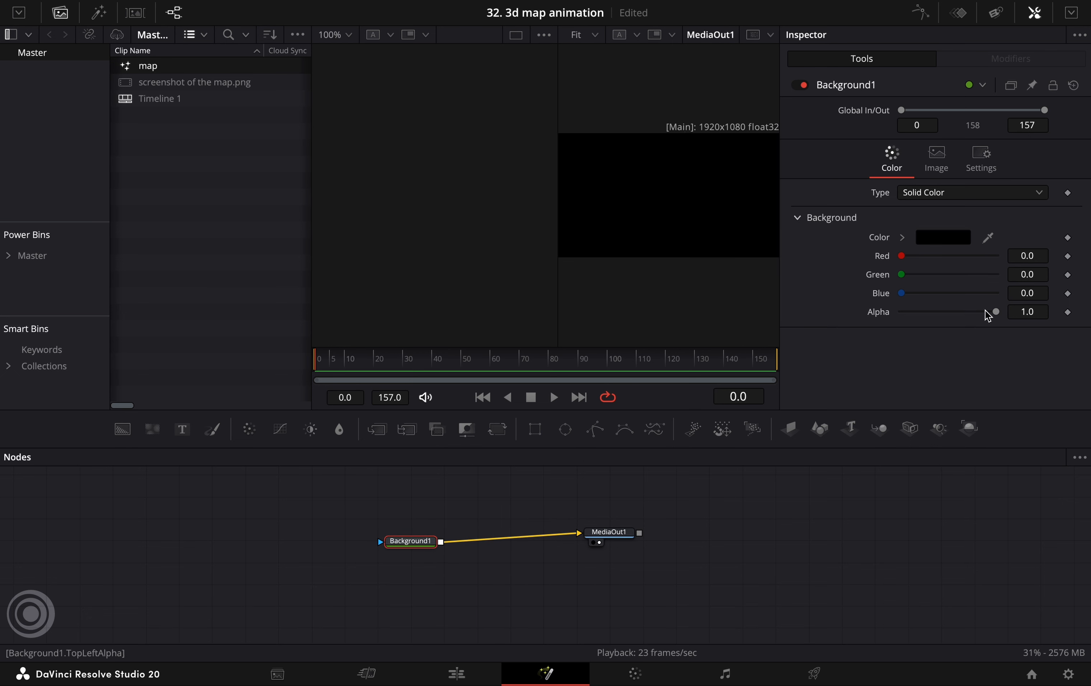
pyautogui.moveTo(995, 312); pyautogui.dragTo(866, 317)
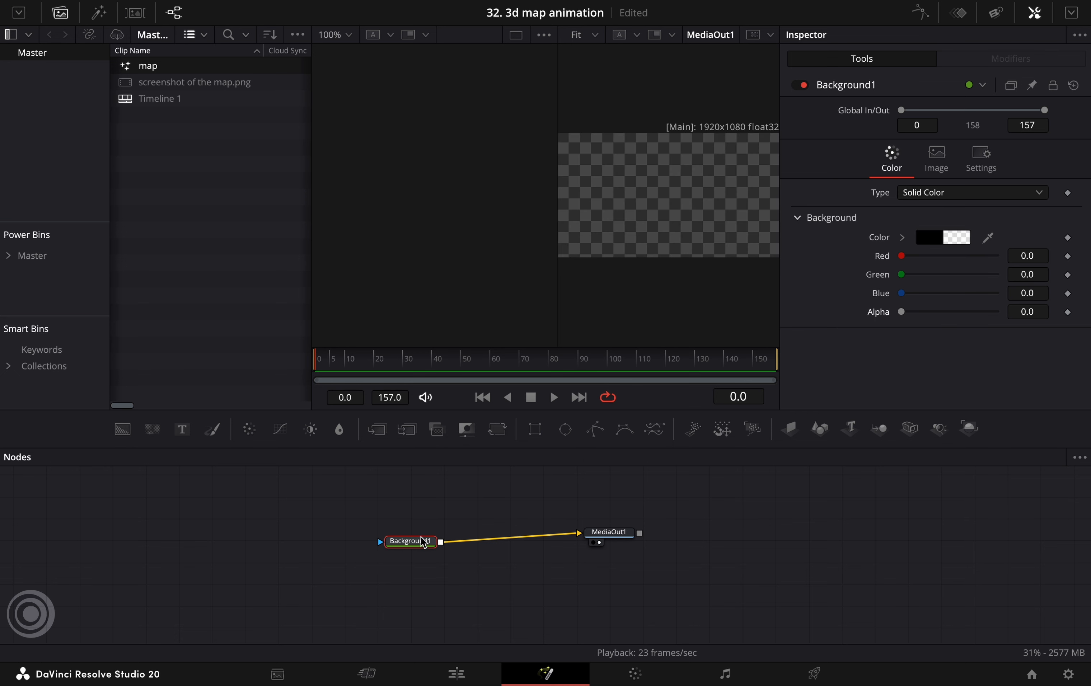
# Merge screenshot of the map.png over the background and spread out the nodes, with the background above the merge and the image upstream
pyautogui.moveTo(410, 541); pyautogui.dragTo(221, 560)
pyautogui.moveTo(616, 538); pyautogui.dragTo(663, 569)
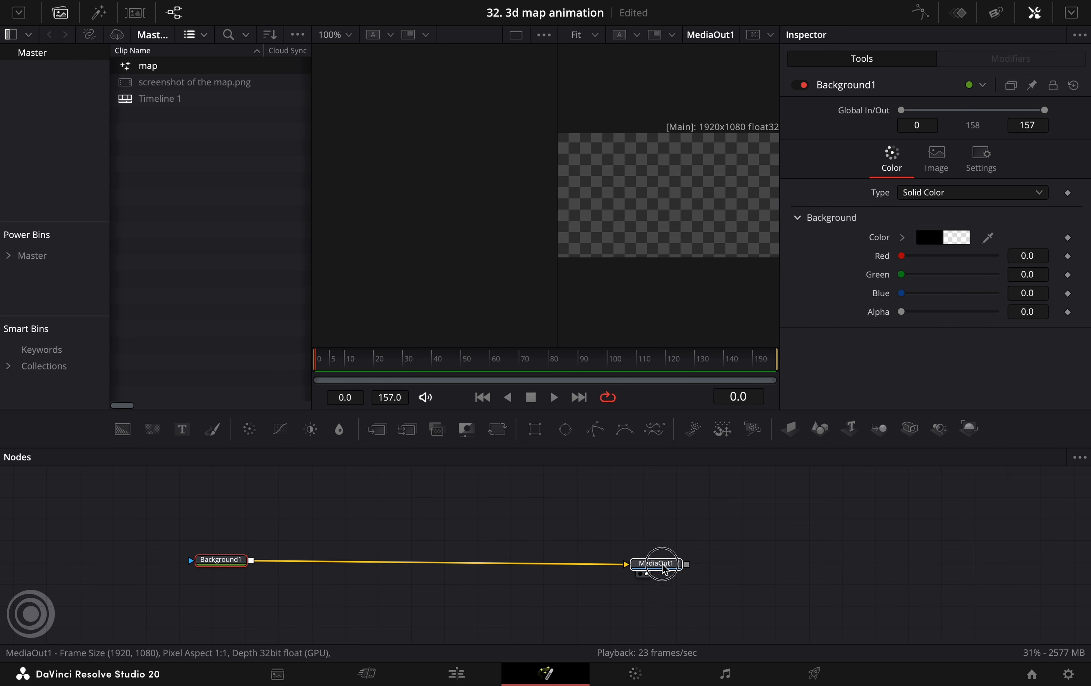
pyautogui.click(419, 525)
pyautogui.moveTo(181, 82); pyautogui.dragTo(341, 513)
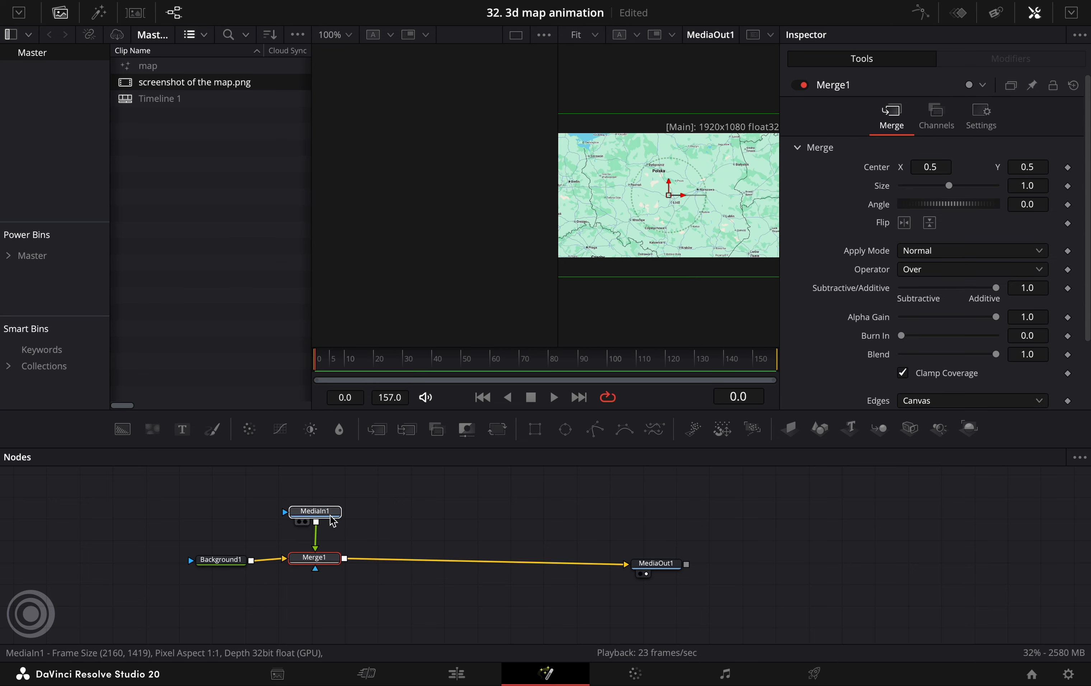
pyautogui.moveTo(314, 557); pyautogui.dragTo(502, 559)
pyautogui.moveTo(227, 563); pyautogui.dragTo(508, 518)
pyautogui.moveTo(319, 518); pyautogui.dragTo(161, 565)
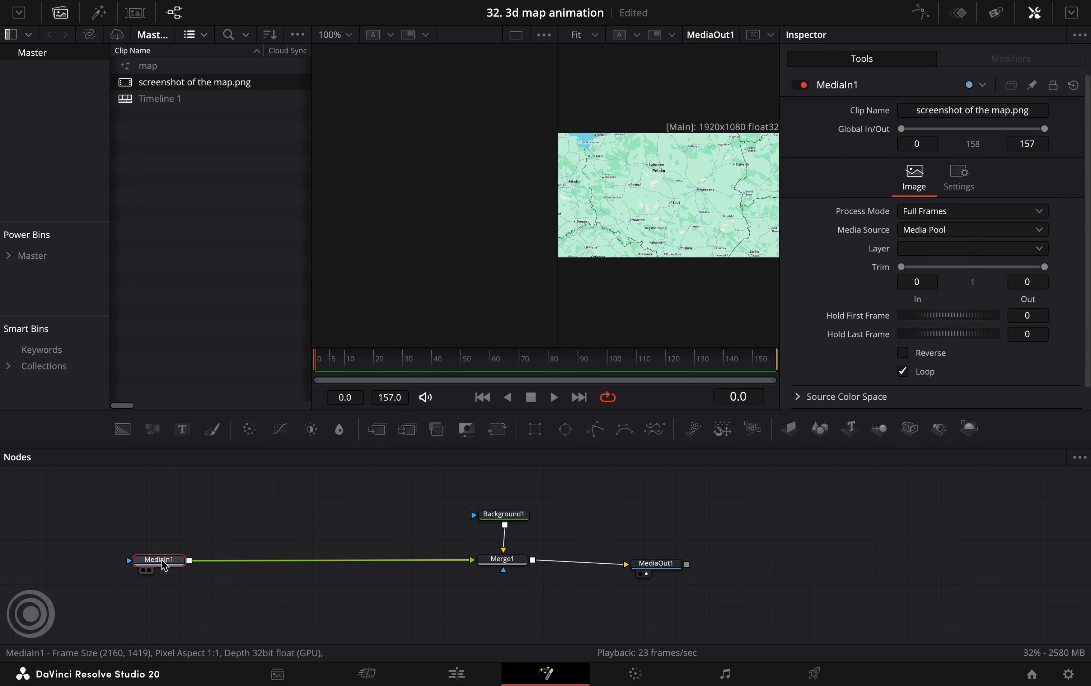
# Insert a Paint node between MediaIn1 and Merge1, hide the media pool, and show the Paint result in a single viewer
pyautogui.click(71, 13)
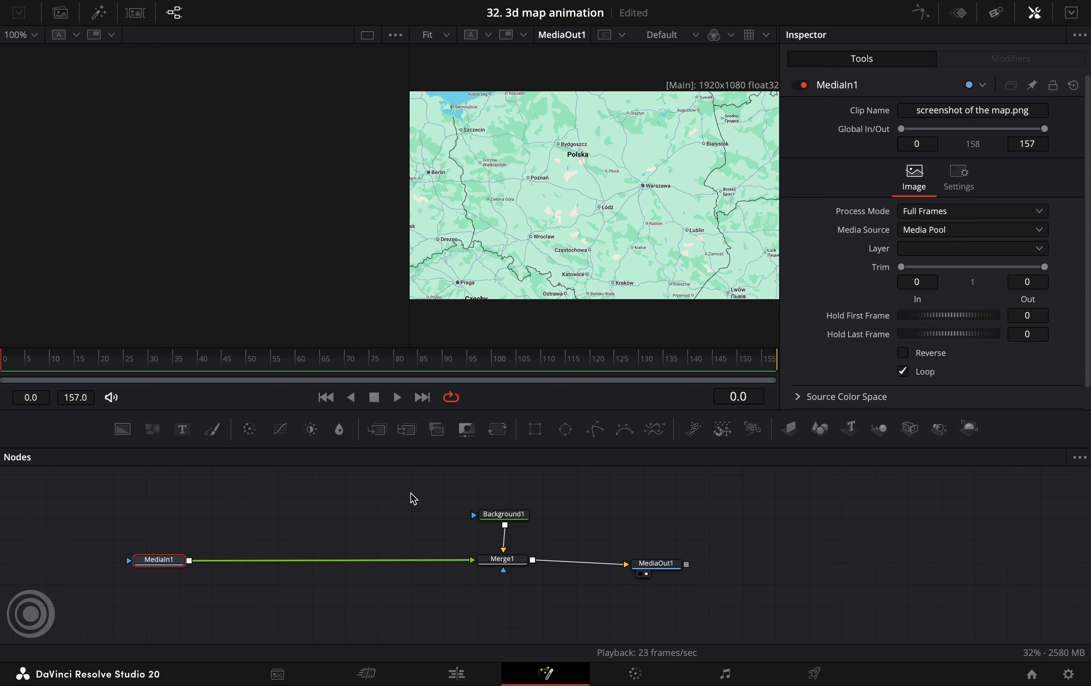
pyautogui.hotkey('shift', 'space')
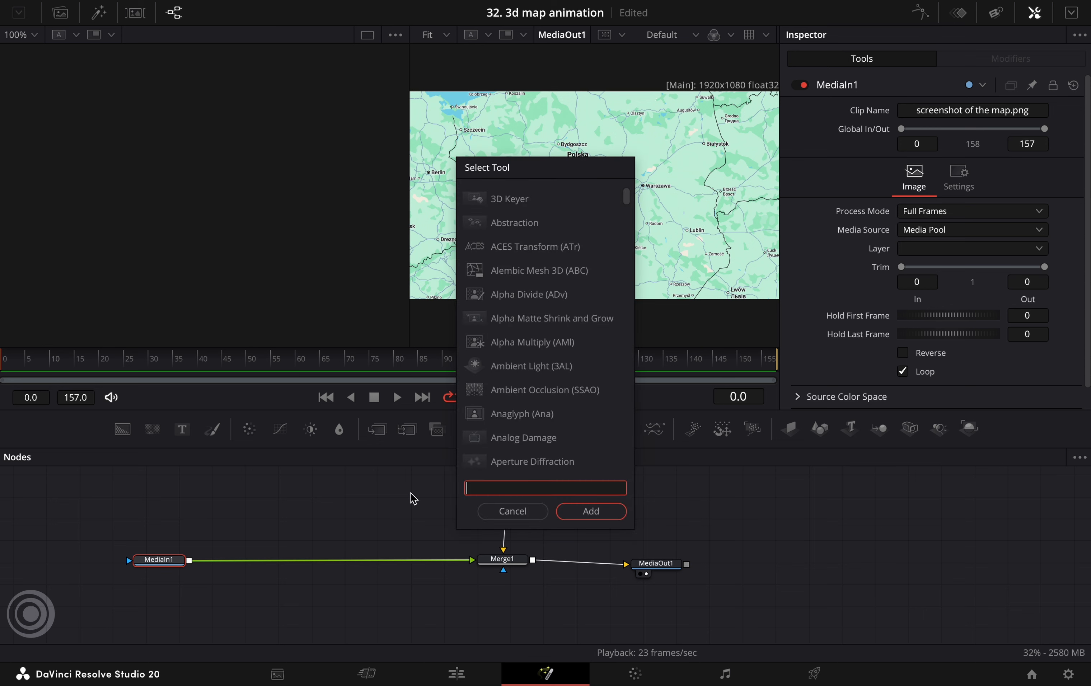
pyautogui.write('paint')
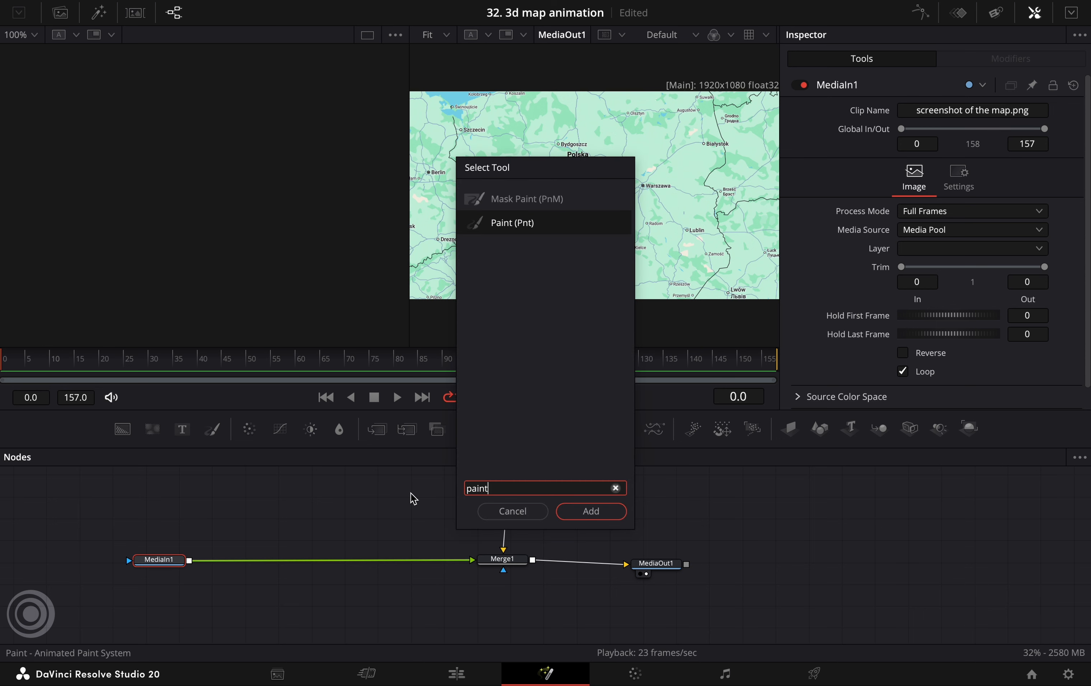
pyautogui.click(568, 512)
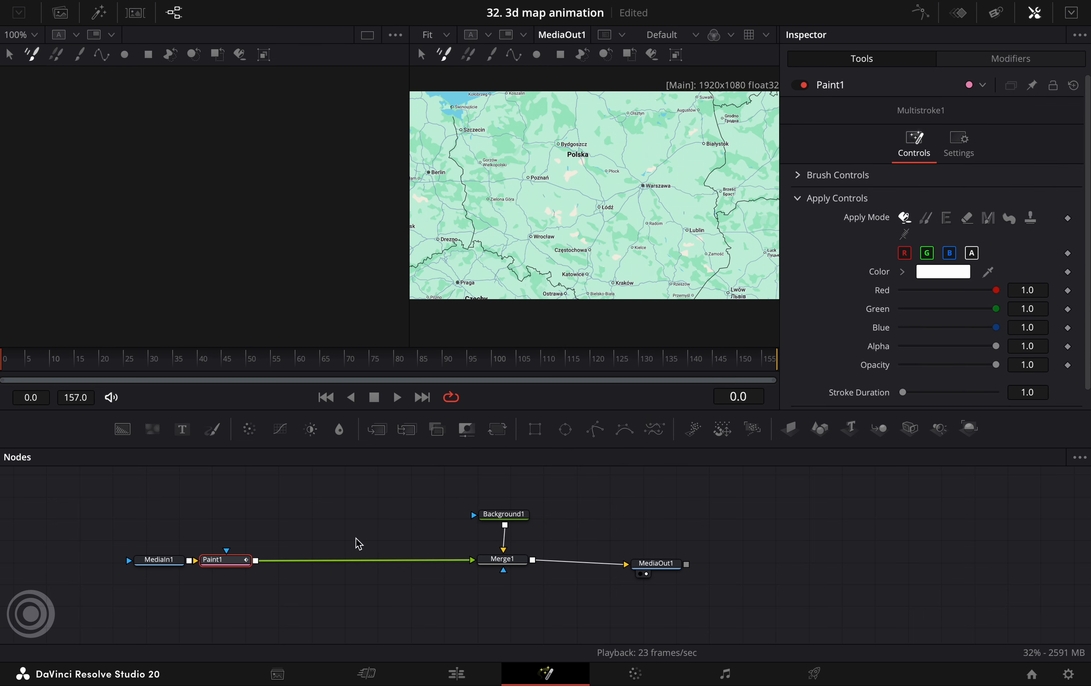
pyautogui.moveTo(227, 565)
pyautogui.mouseDown()
pyautogui.moveTo(281, 539)
pyautogui.moveTo(262, 568)
pyautogui.mouseUp()
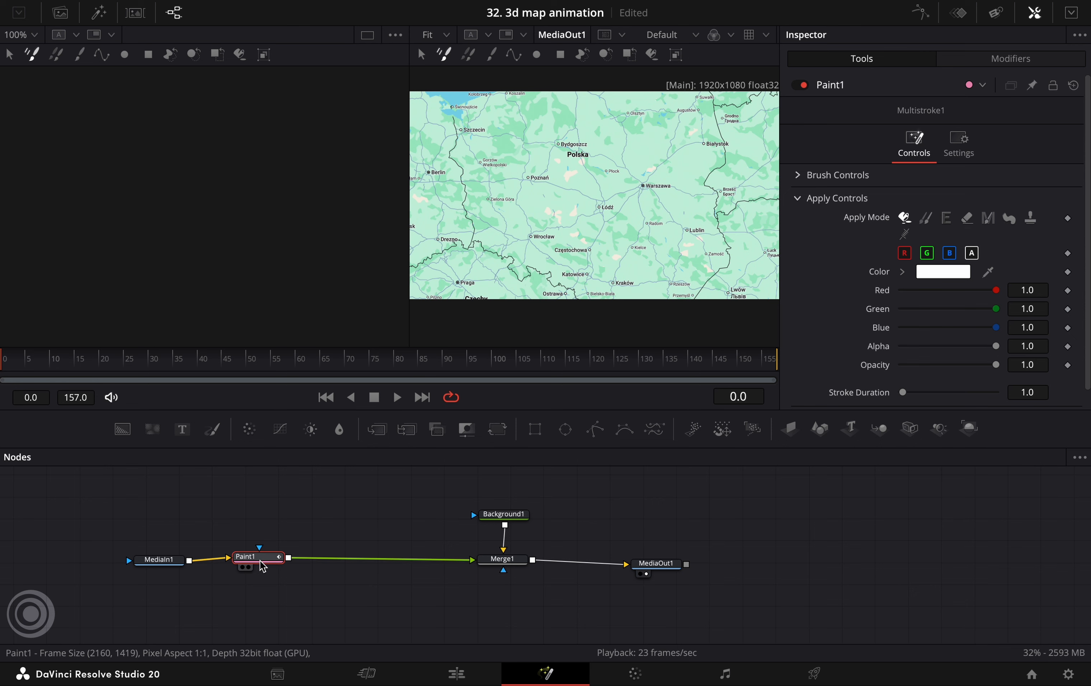
pyautogui.press('1')
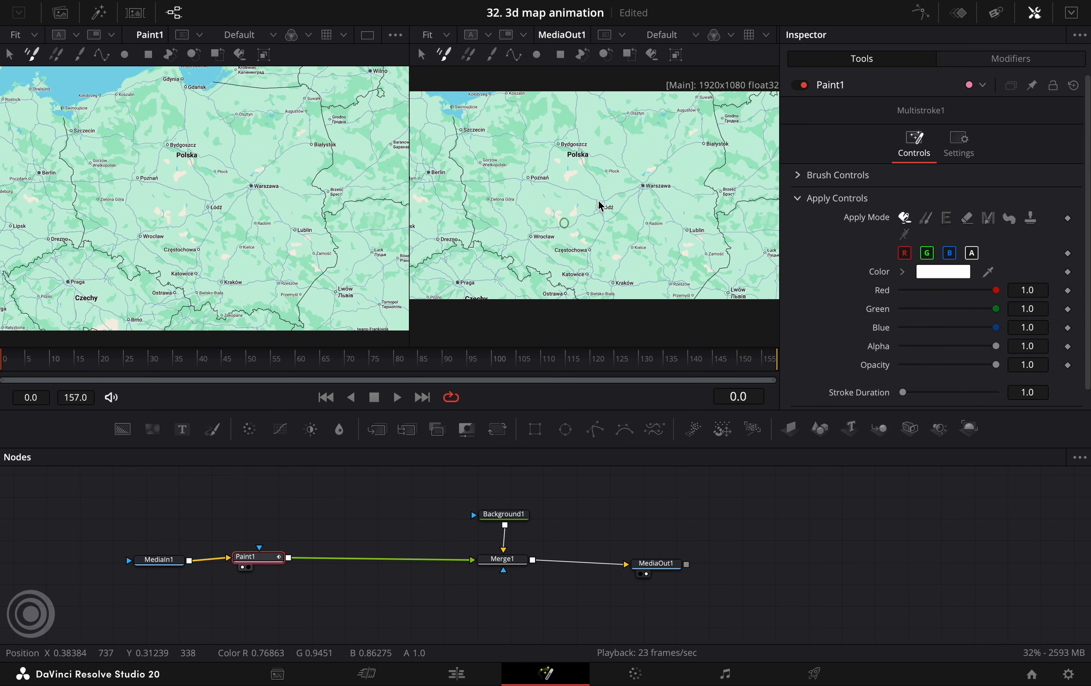
pyautogui.click(367, 36)
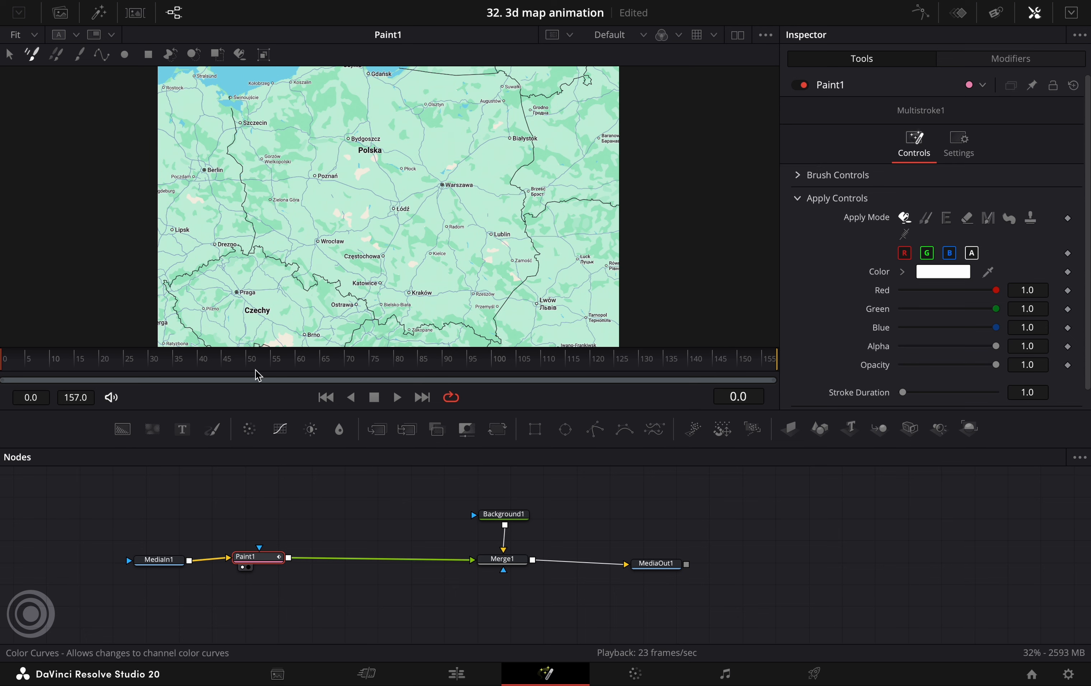
# Trace the road from Warszawa past Łódź and Poznań to Berlin with a Polyline Stroke on the map
pyautogui.click(101, 55)
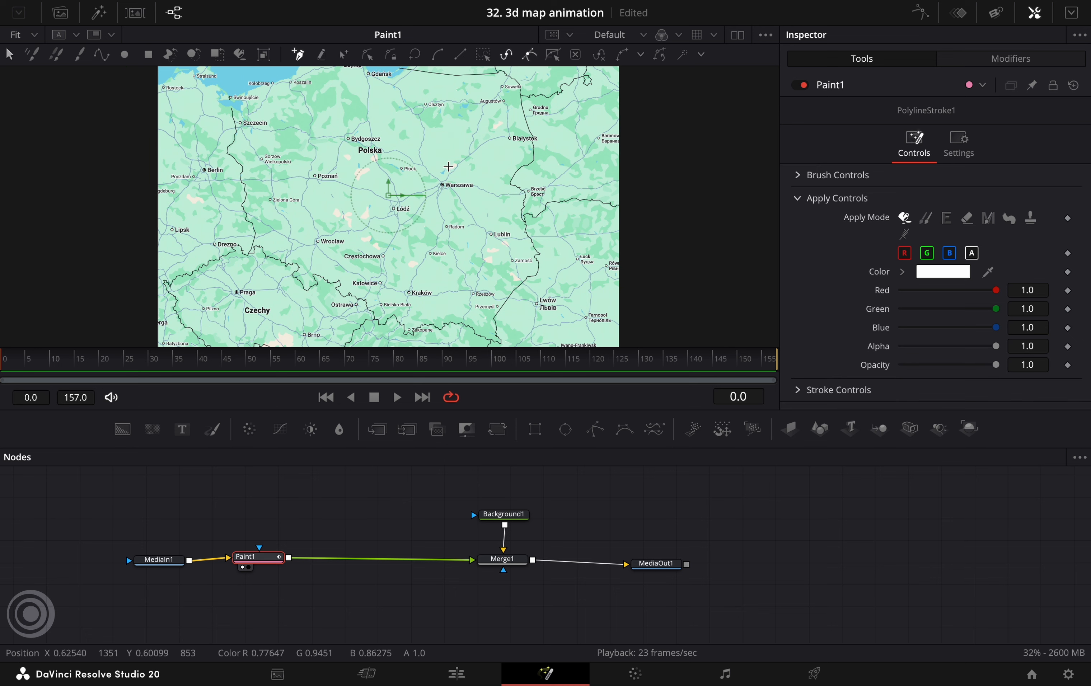
pyautogui.scroll(5, 450, 196)
pyautogui.scroll(8, 450, 195)
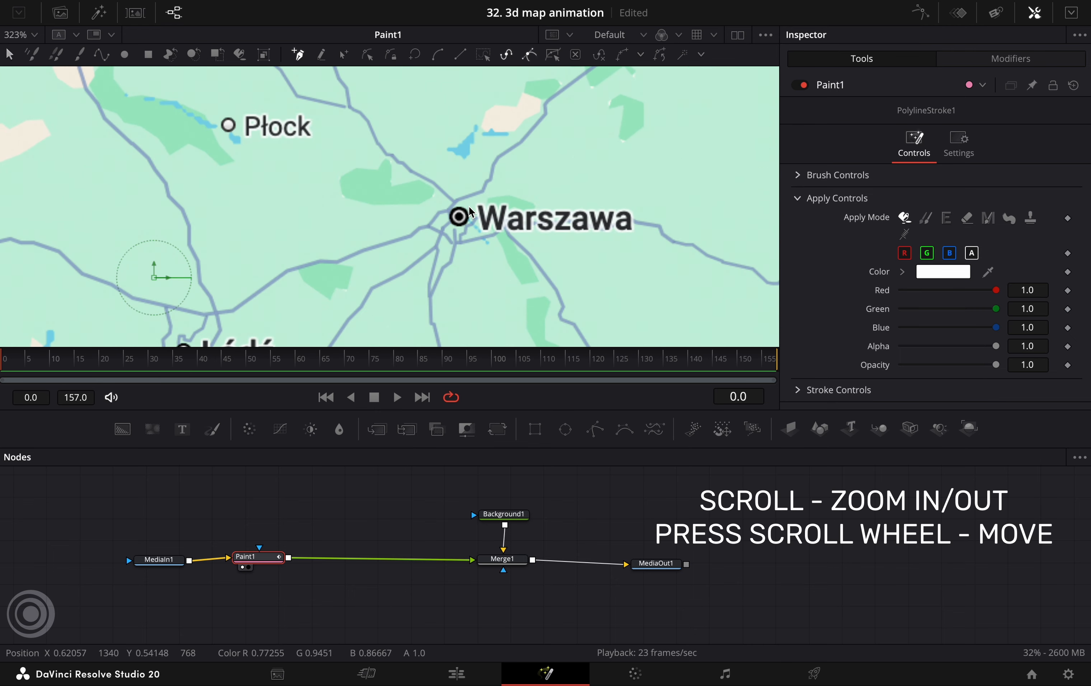
pyautogui.click(459, 216)
pyautogui.click(449, 209)
pyautogui.click(439, 213)
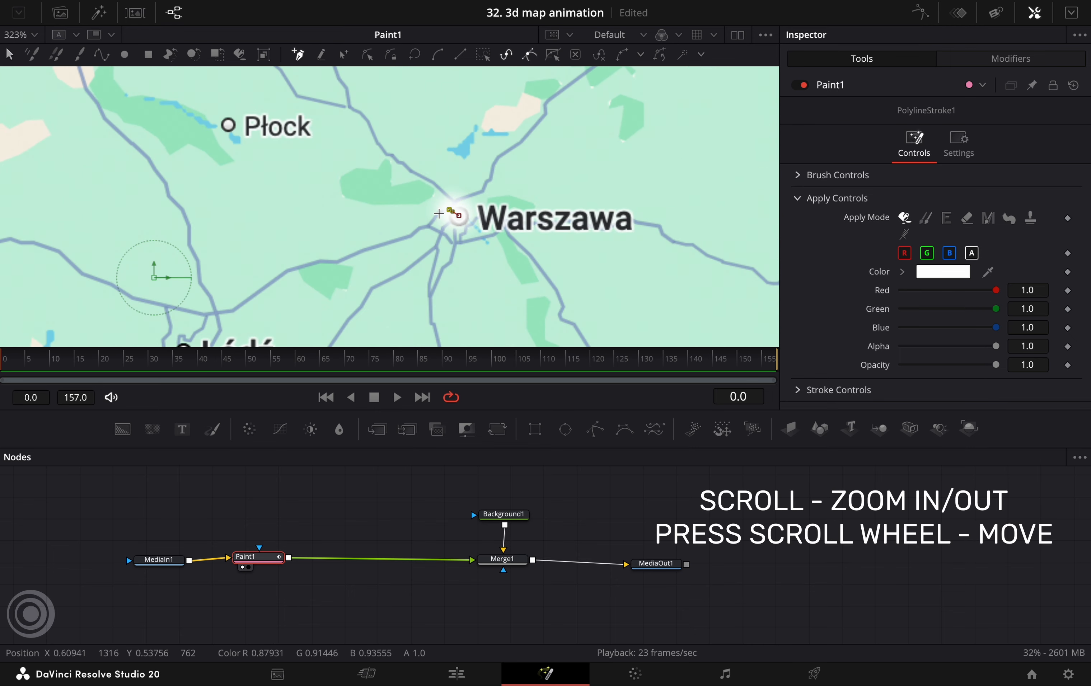
pyautogui.click(431, 223)
pyautogui.click(420, 226)
pyautogui.click(411, 234)
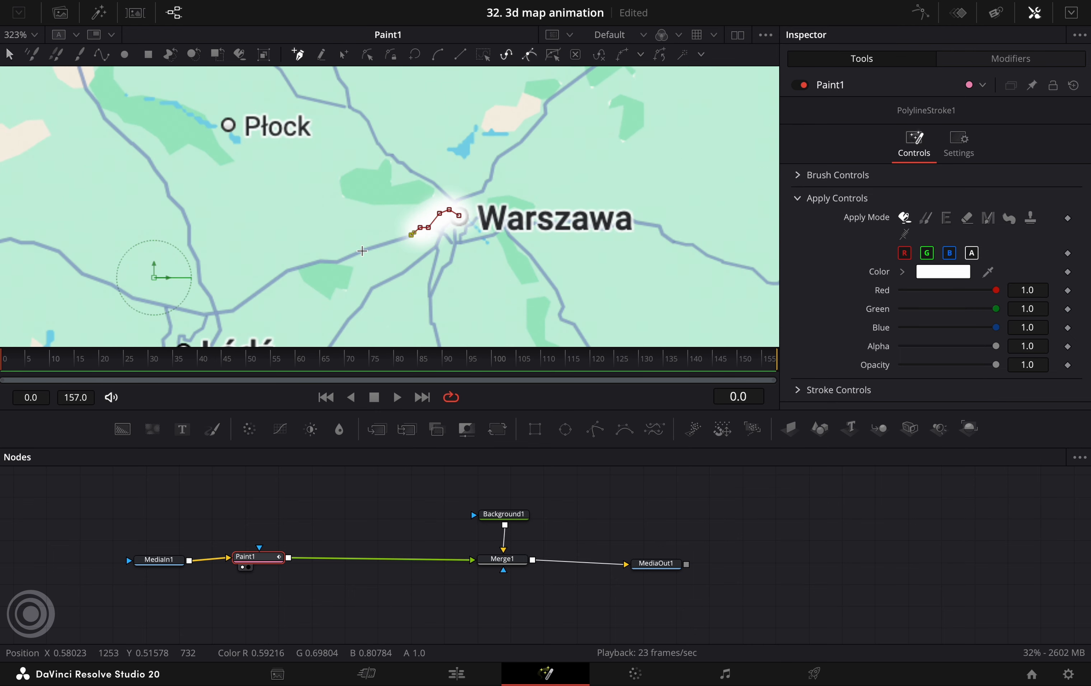
pyautogui.click(362, 250)
pyautogui.click(346, 257)
pyautogui.click(338, 260)
pyautogui.click(320, 261)
pyautogui.click(288, 272)
pyautogui.moveTo(288, 271); pyautogui.dragTo(525, 178)
pyautogui.click(470, 217)
pyautogui.click(442, 222)
pyautogui.click(370, 205)
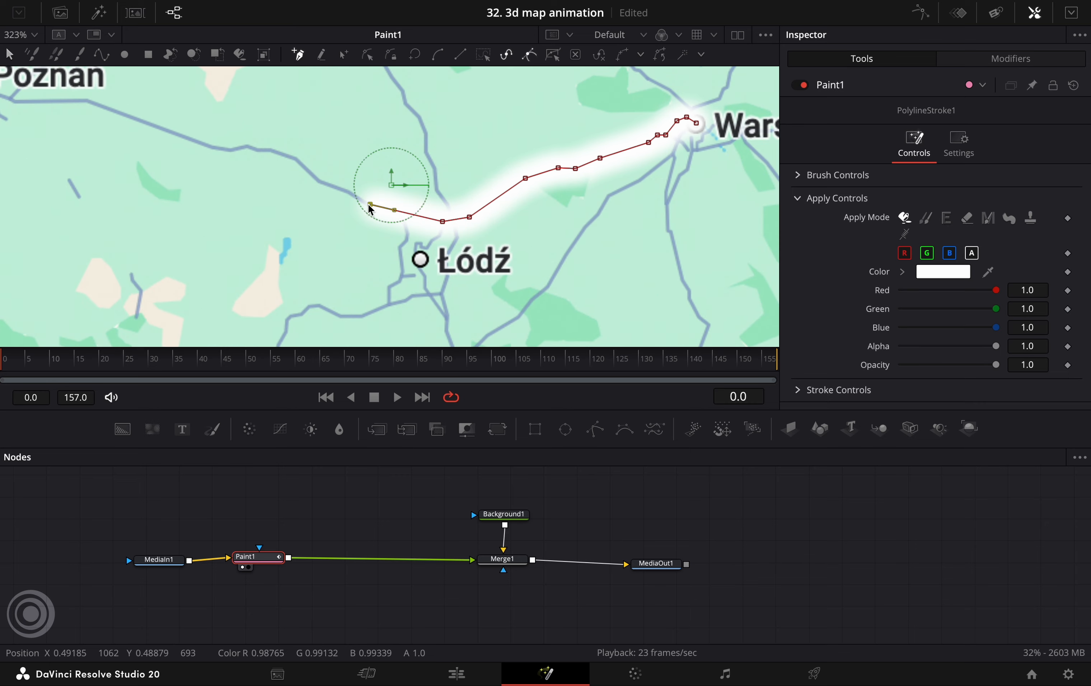
pyautogui.click(345, 190)
pyautogui.click(320, 182)
pyautogui.click(297, 159)
pyautogui.click(269, 149)
pyautogui.click(257, 150)
pyautogui.click(248, 145)
pyautogui.click(228, 150)
pyautogui.moveTo(228, 150); pyautogui.dragTo(570, 238)
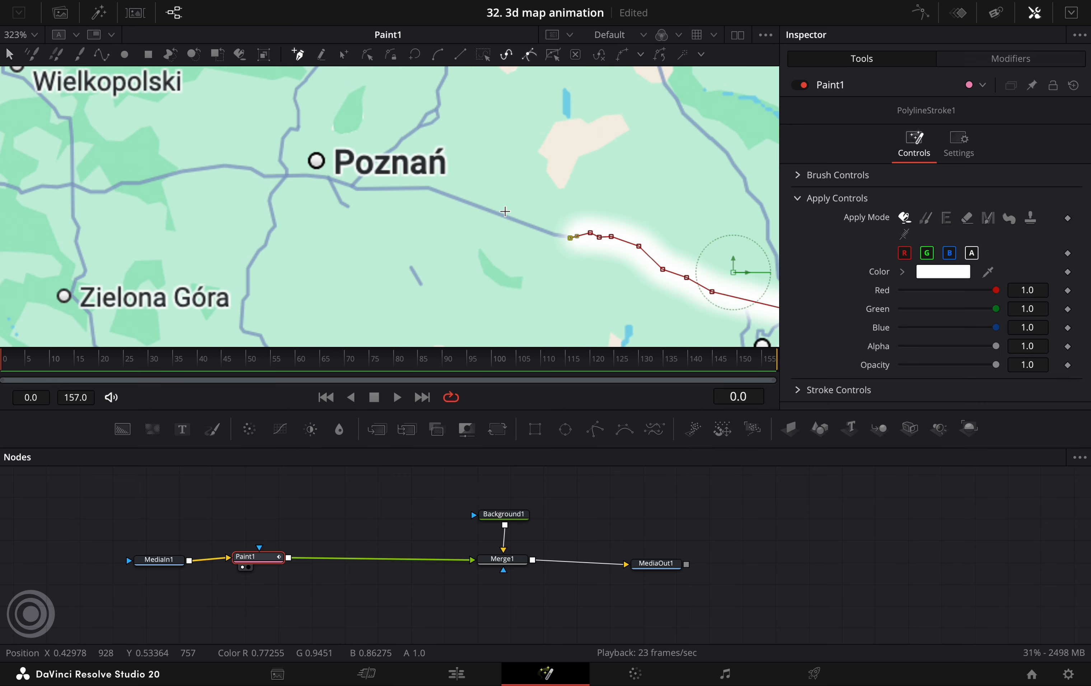
pyautogui.click(431, 187)
pyautogui.click(358, 189)
pyautogui.click(328, 176)
pyautogui.moveTo(328, 176); pyautogui.dragTo(511, 225)
pyautogui.click(448, 225)
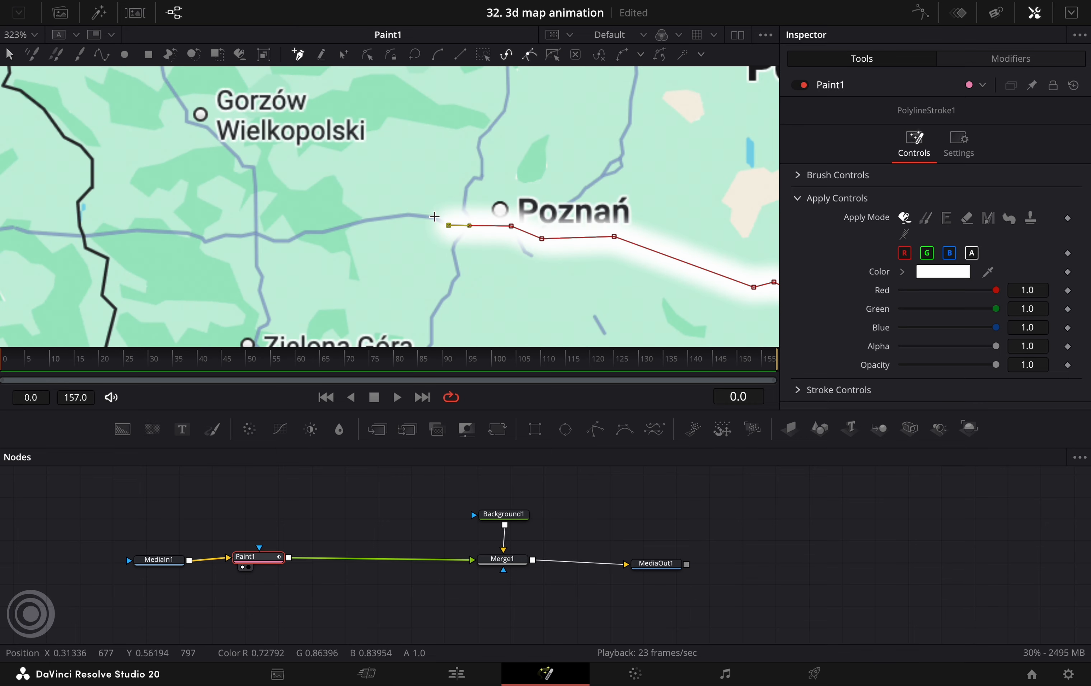
pyautogui.click(433, 217)
pyautogui.click(416, 215)
pyautogui.click(406, 214)
pyautogui.click(360, 222)
pyautogui.click(324, 231)
pyautogui.click(307, 231)
pyautogui.click(287, 239)
pyautogui.click(275, 240)
pyautogui.click(254, 232)
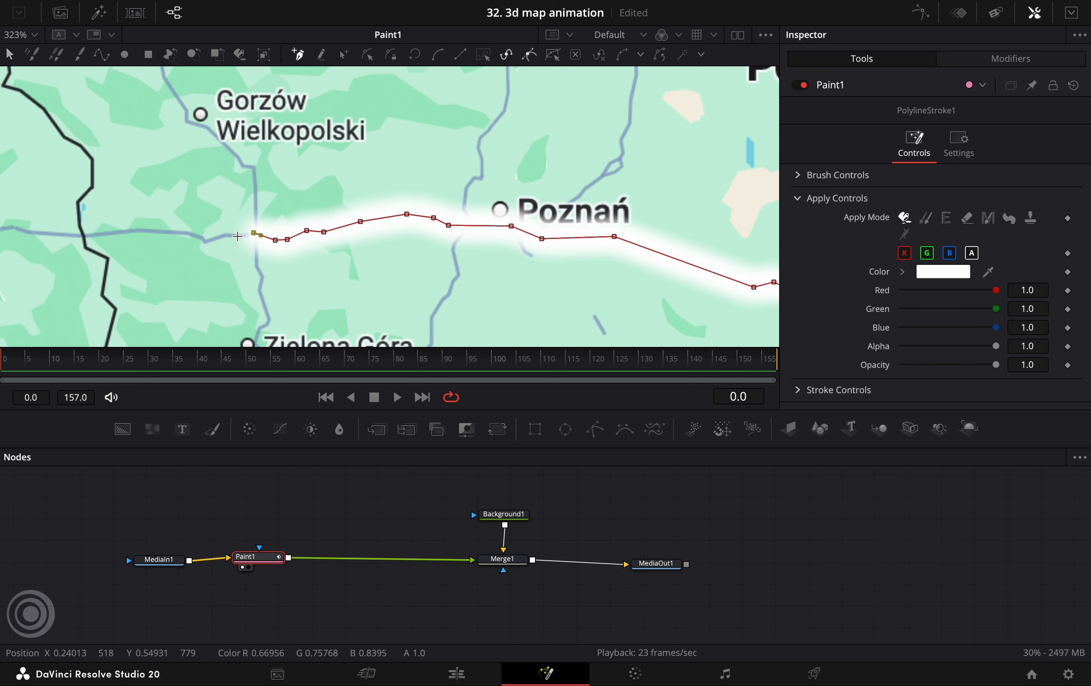
pyautogui.click(237, 236)
pyautogui.click(225, 236)
pyautogui.click(190, 233)
pyautogui.moveTo(190, 233); pyautogui.dragTo(642, 234)
pyautogui.click(587, 232)
pyautogui.click(538, 236)
pyautogui.click(483, 235)
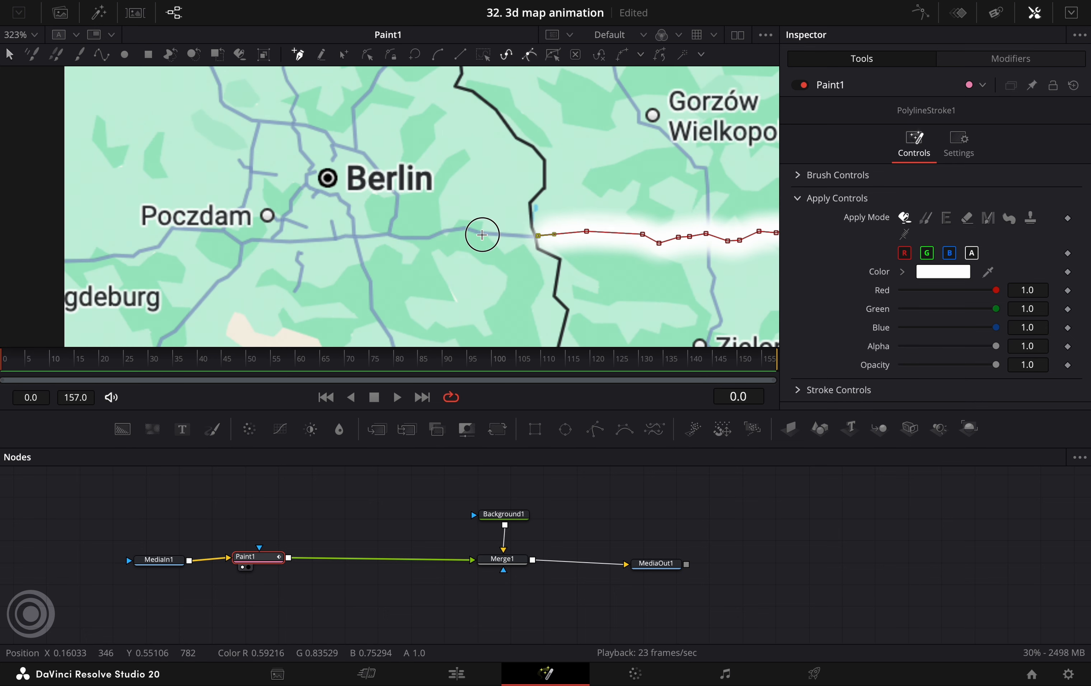
pyautogui.click(465, 228)
pyautogui.click(442, 232)
pyautogui.click(427, 237)
pyautogui.click(398, 237)
pyautogui.click(389, 234)
pyautogui.click(355, 236)
pyautogui.click(354, 219)
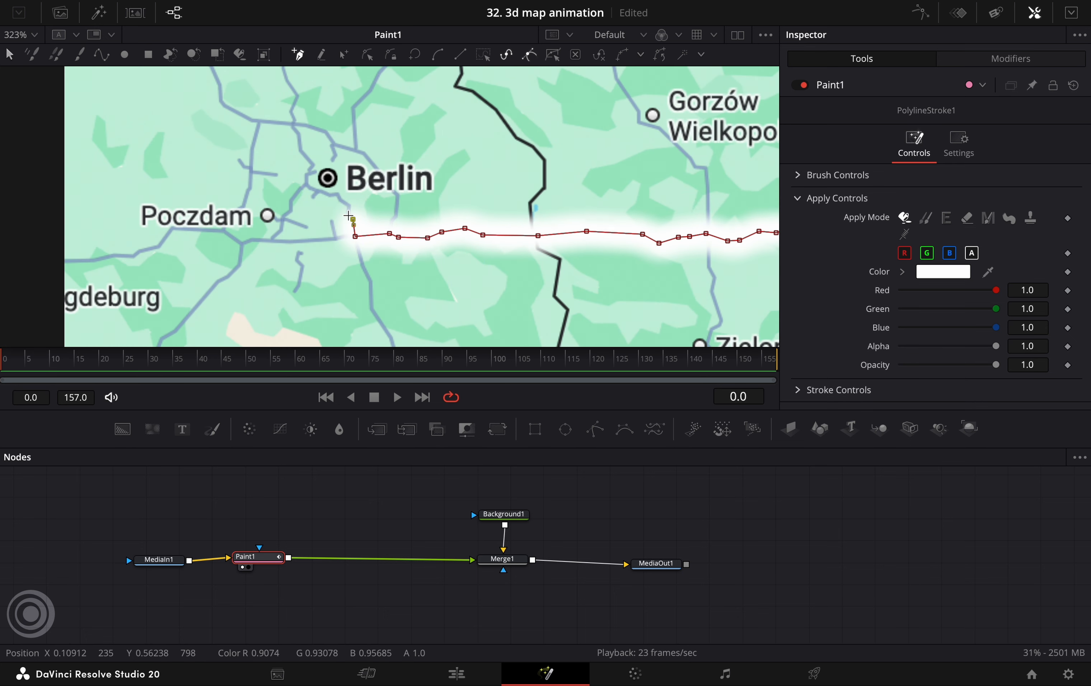
pyautogui.click(348, 212)
pyautogui.click(350, 206)
pyautogui.click(341, 201)
pyautogui.click(338, 196)
pyautogui.click(331, 195)
pyautogui.click(326, 192)
pyautogui.click(309, 186)
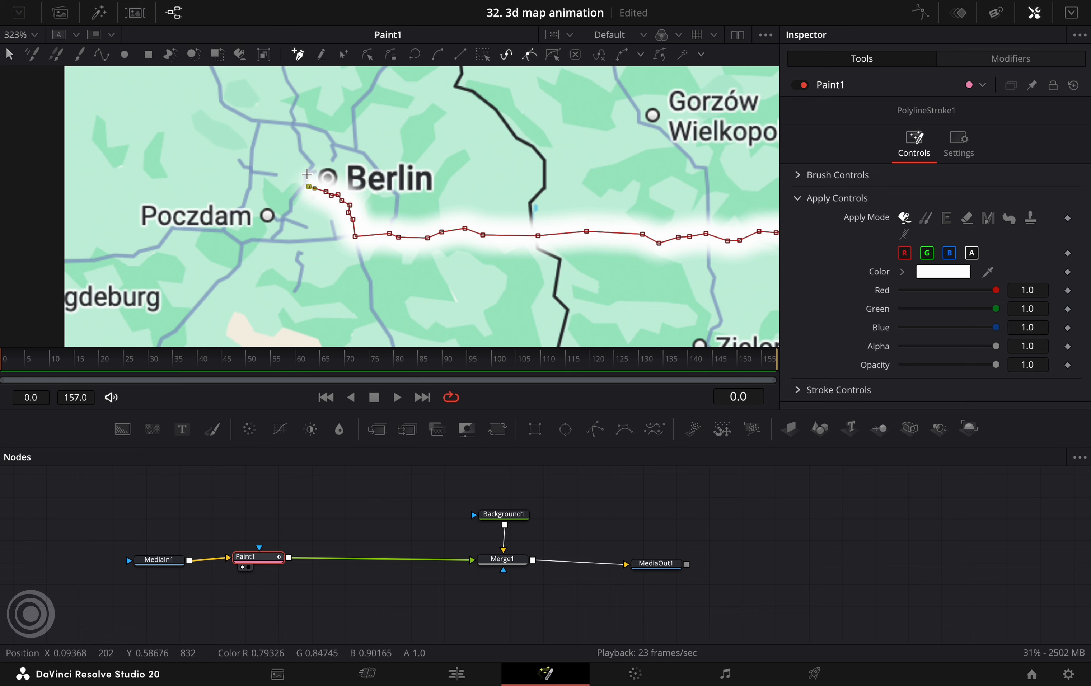
pyautogui.click(308, 174)
pyautogui.click(316, 171)
pyautogui.click(328, 176)
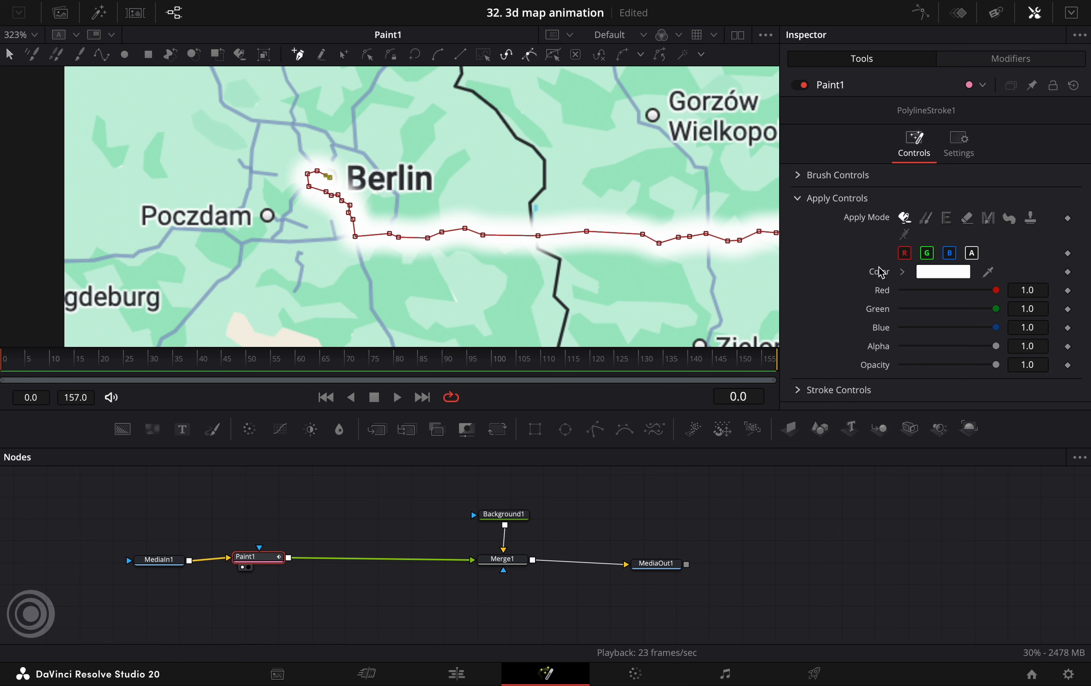
# Colour the route stroke blue and set its brush size to 0.0074 and softness to 0.685
pyautogui.click(939, 273)
pyautogui.click(94, 631)
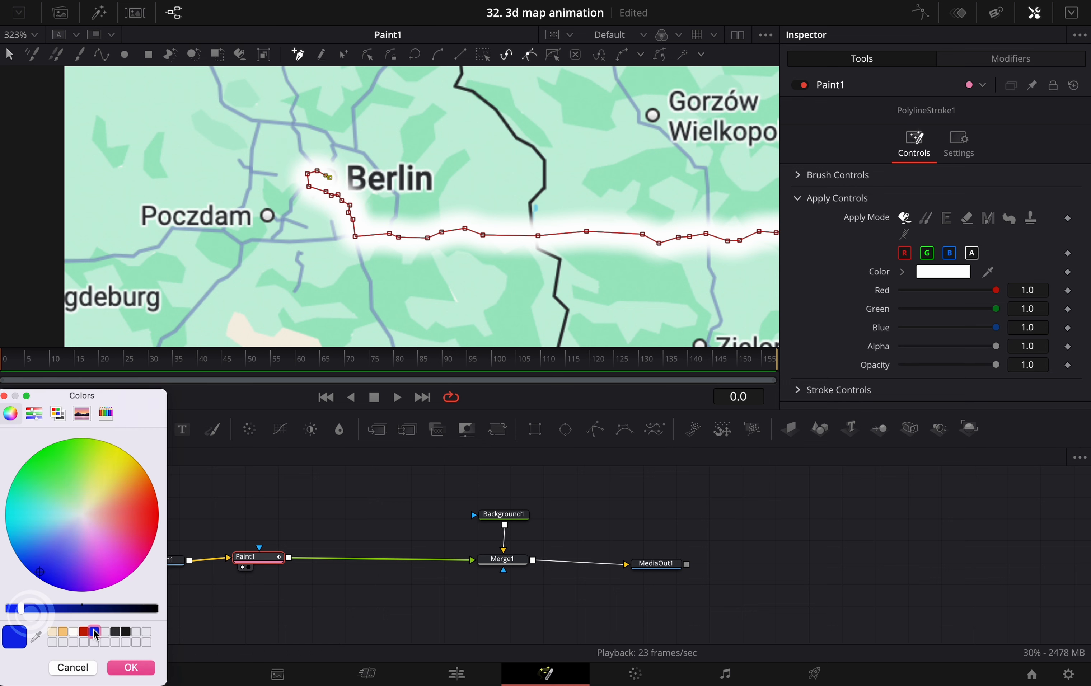
pyautogui.click(131, 667)
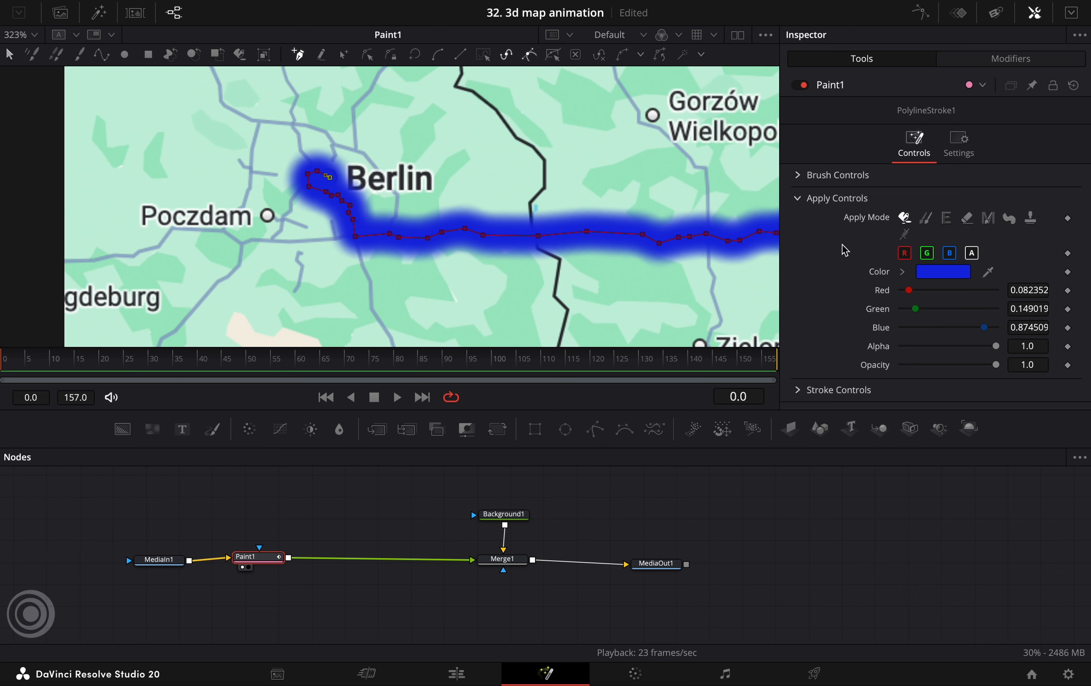
pyautogui.click(798, 177)
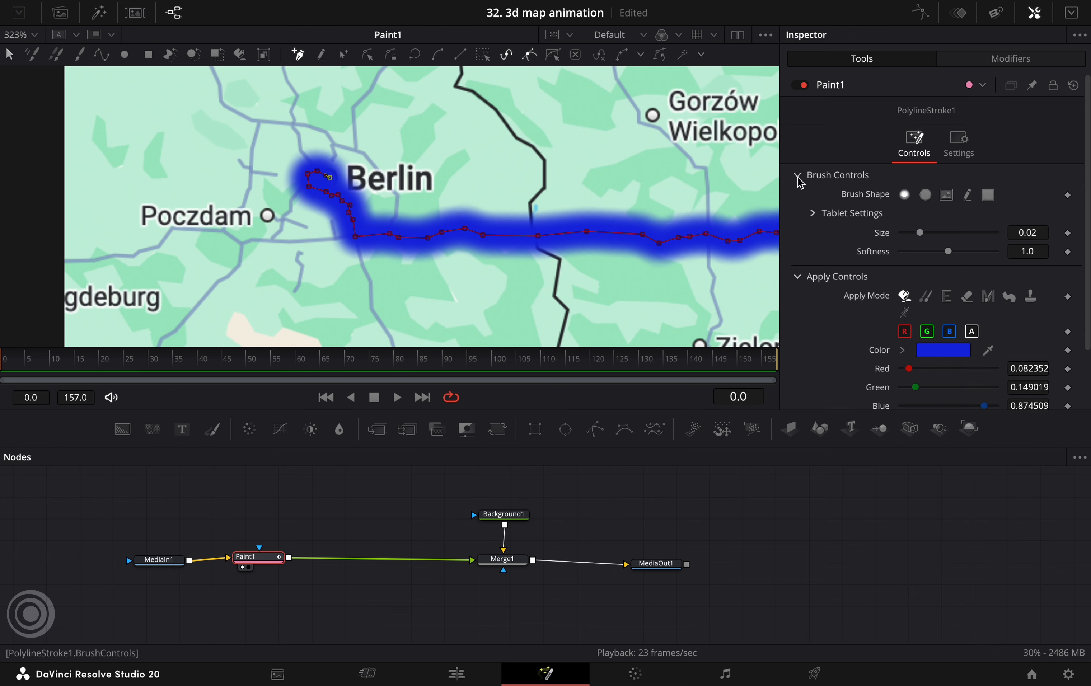
pyautogui.moveTo(1034, 234)
pyautogui.mouseDown()
pyautogui.moveTo(940, 235)
pyautogui.moveTo(1021, 252)
pyautogui.moveTo(864, 232)
pyautogui.moveTo(835, 213)
pyautogui.moveTo(795, 216)
pyautogui.mouseUp()
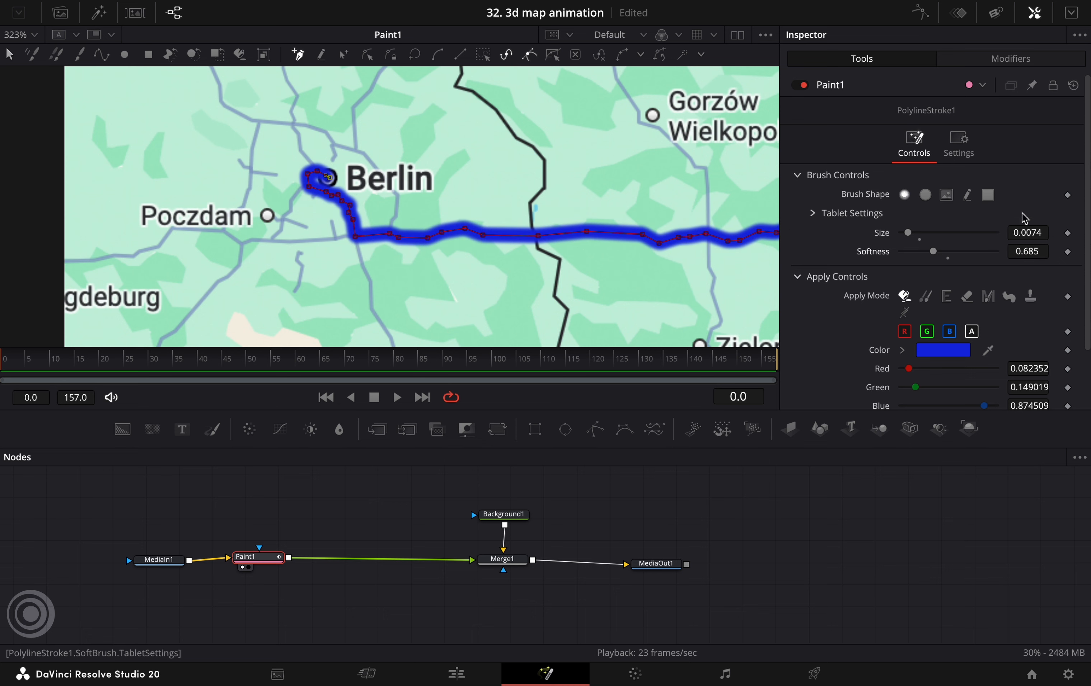
# Fit the map in the viewer and keyframe the route stroke's Write On at frame 15
pyautogui.click(20, 34)
pyautogui.click(16, 70)
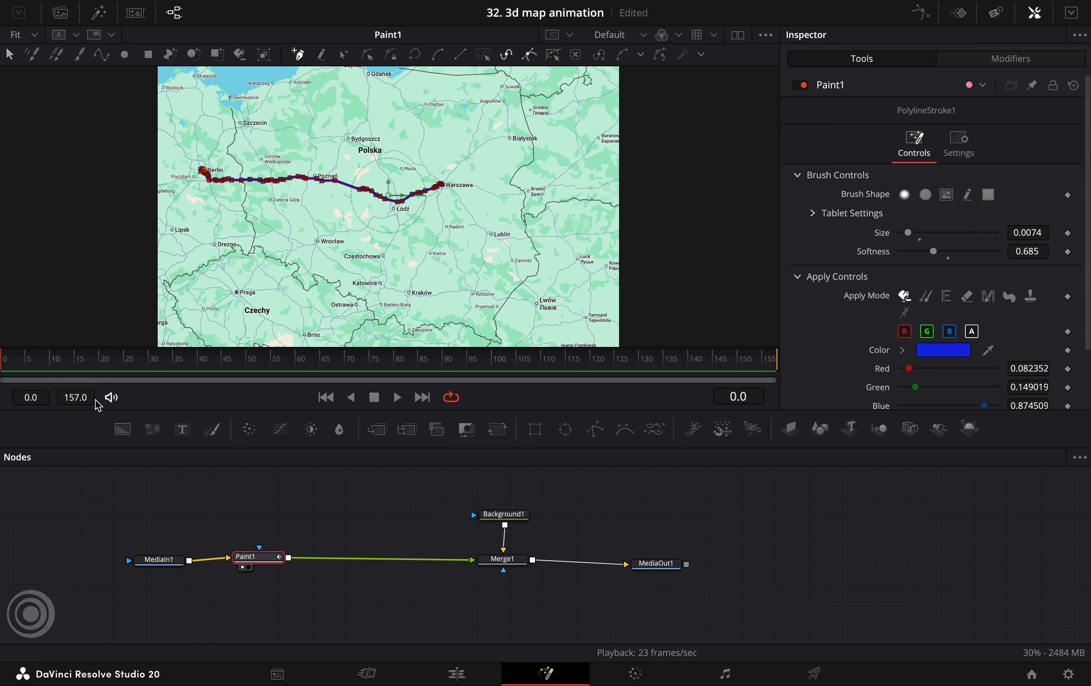
pyautogui.moveTo(2, 363); pyautogui.dragTo(78, 370)
pyautogui.scroll(-3, 862, 331)
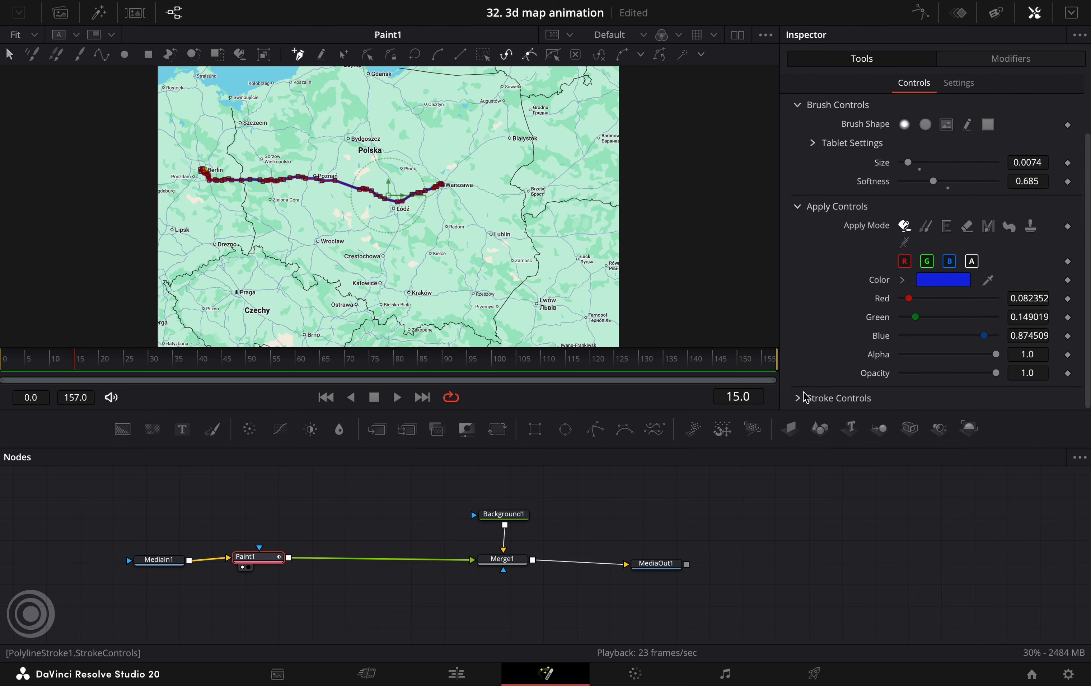
pyautogui.scroll(-8, 908, 340)
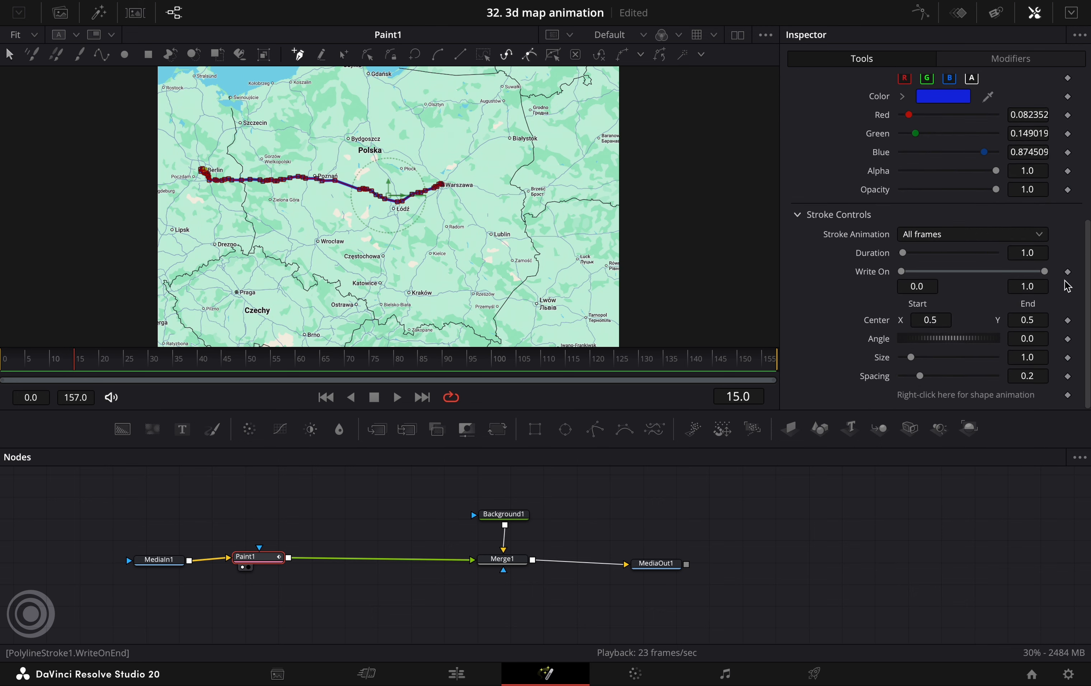
pyautogui.click(1069, 273)
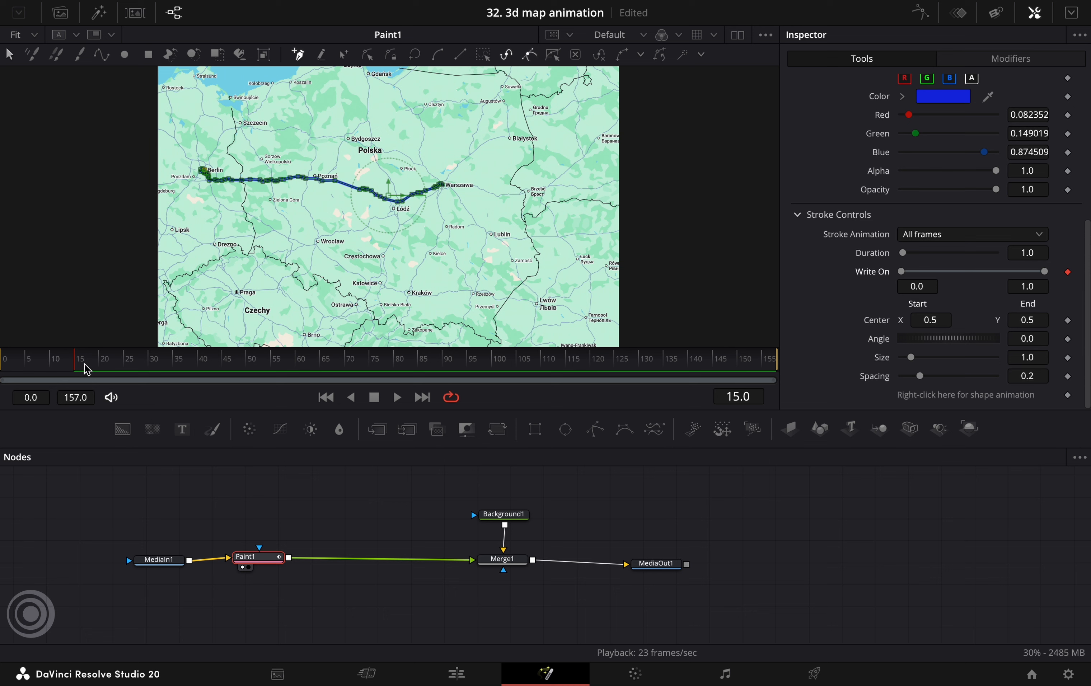
# Keyframe the stroke's Write On at frame 115, and set its Write On End to 0.0 at the frame 15 keyframe
pyautogui.click(92, 368)
pyautogui.moveTo(93, 370); pyautogui.dragTo(569, 377)
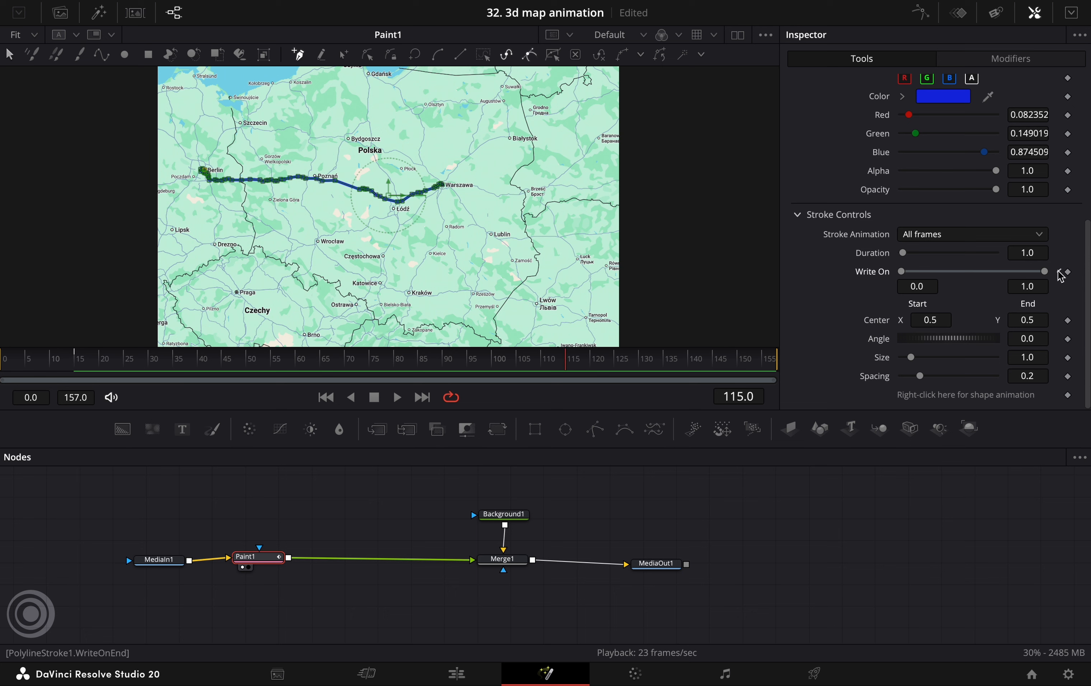
pyautogui.click(1068, 272)
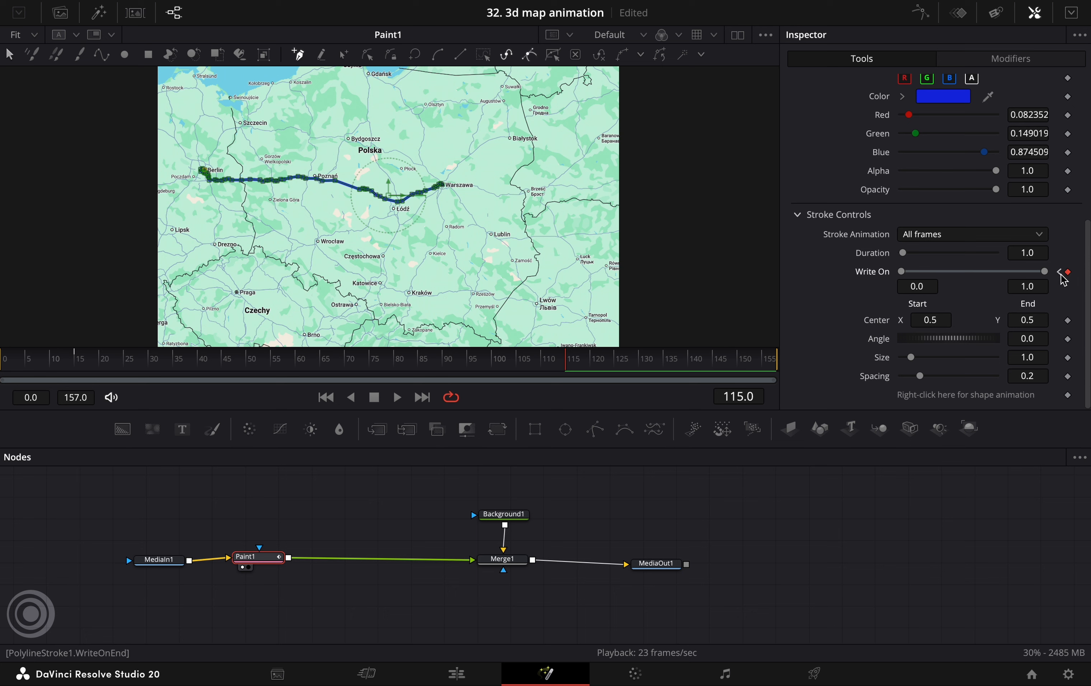
pyautogui.click(1059, 272)
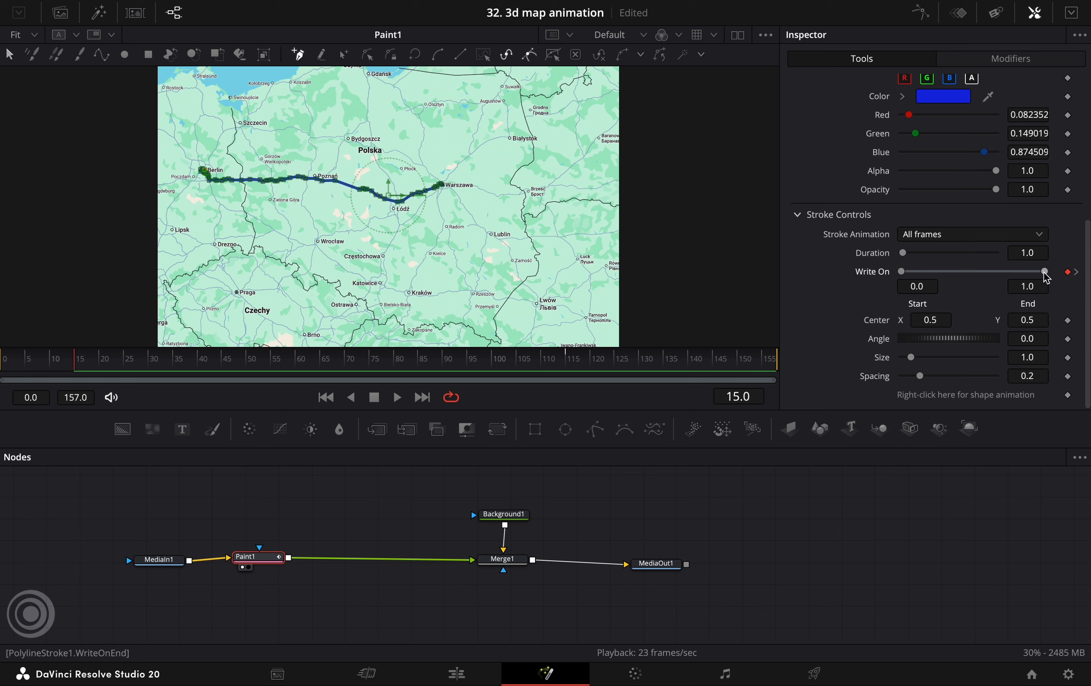
pyautogui.moveTo(1044, 272); pyautogui.dragTo(853, 279)
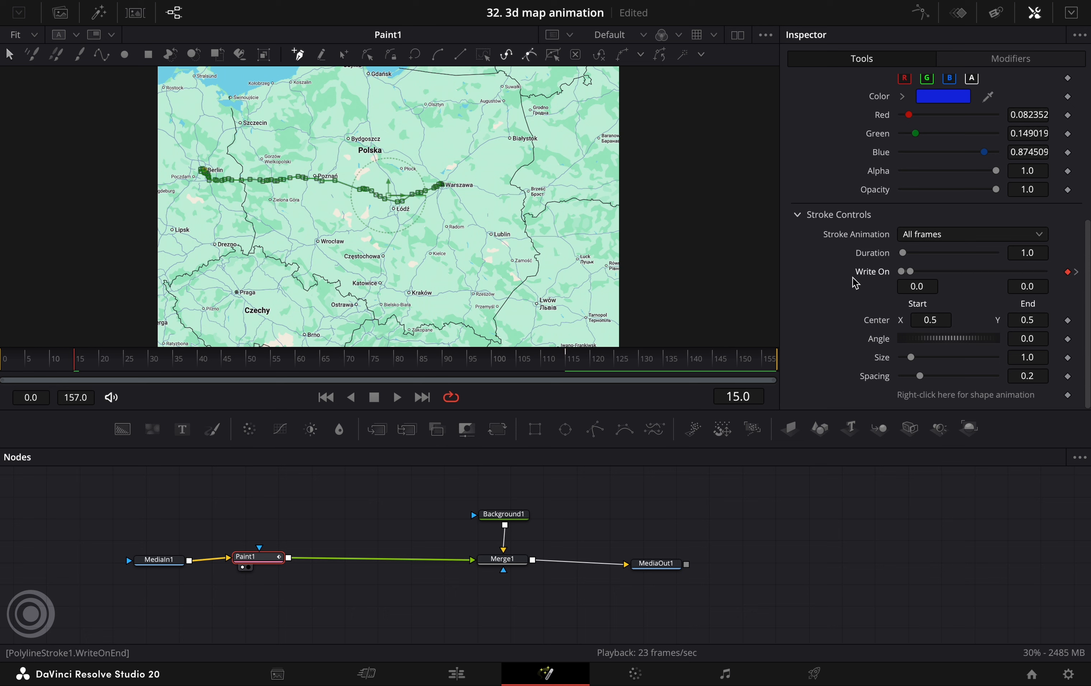
# Play the route animation from frame 0, including once with MediaIn1 selected to hide the stroke's path points
pyautogui.click(7, 366)
pyautogui.press('space')
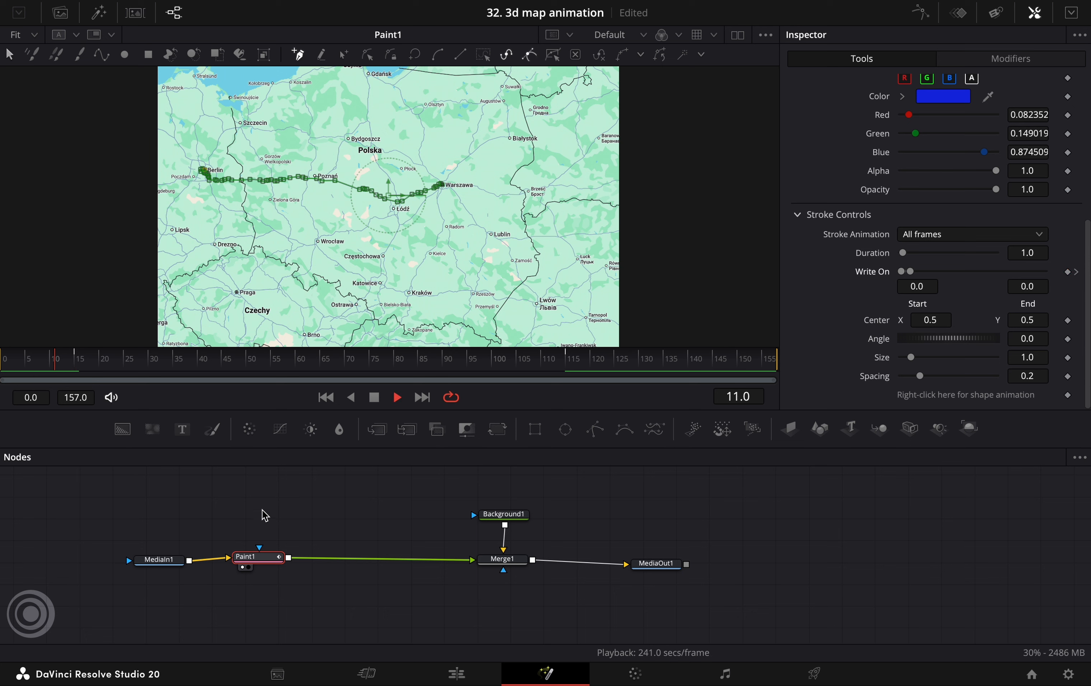
pyautogui.press('space')
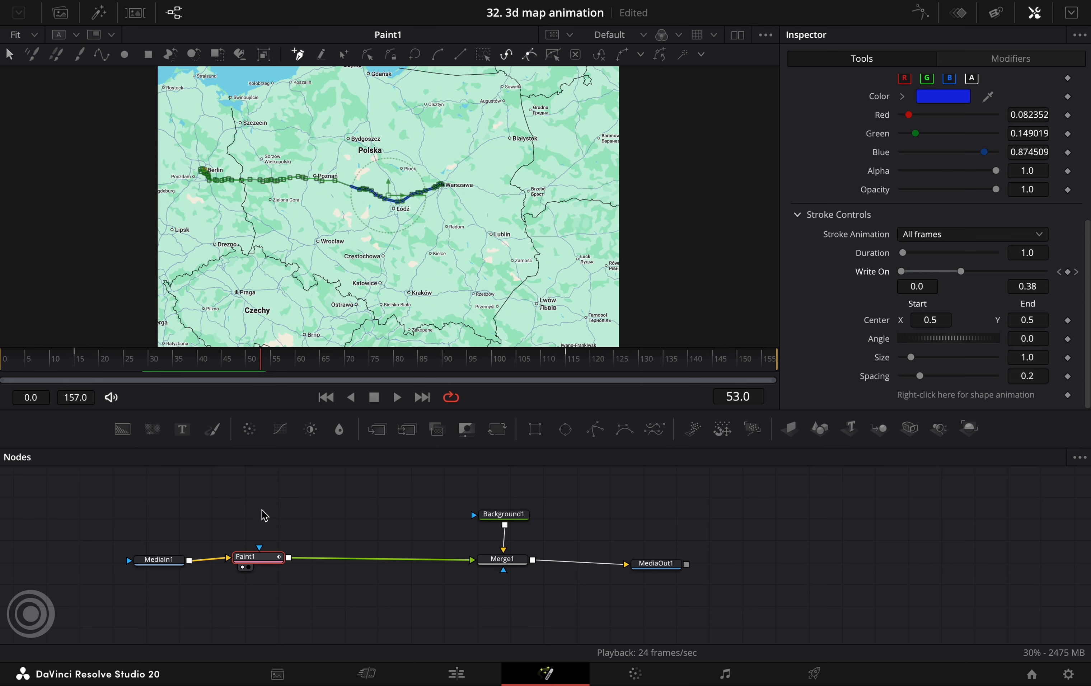
pyautogui.click(159, 562)
pyautogui.click(6, 362)
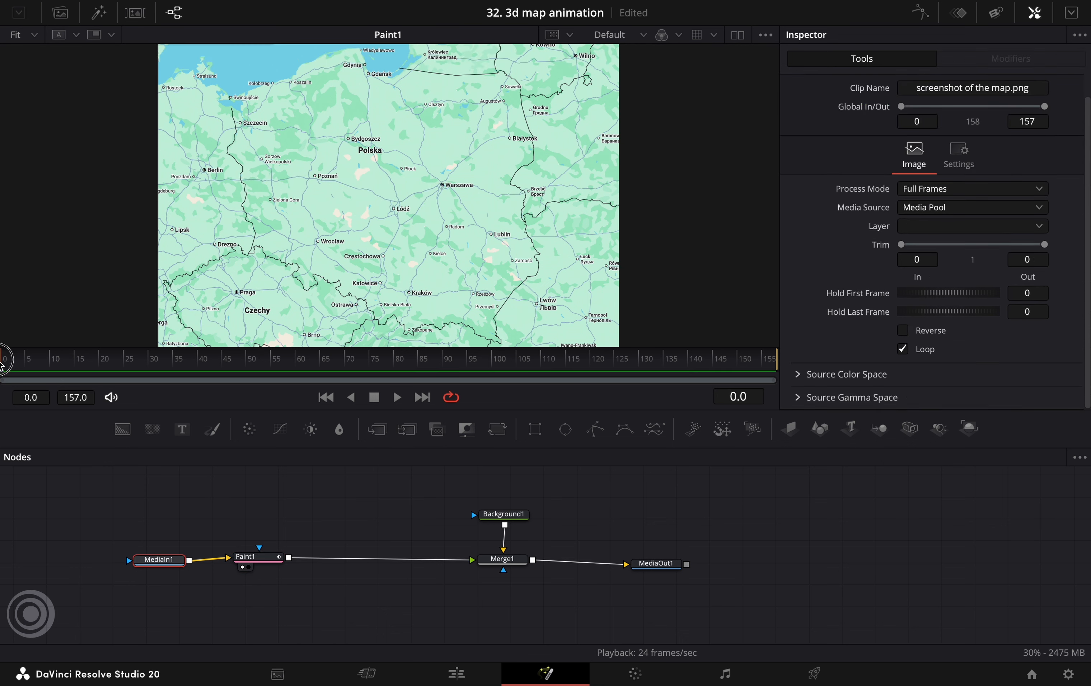
pyautogui.press('space')
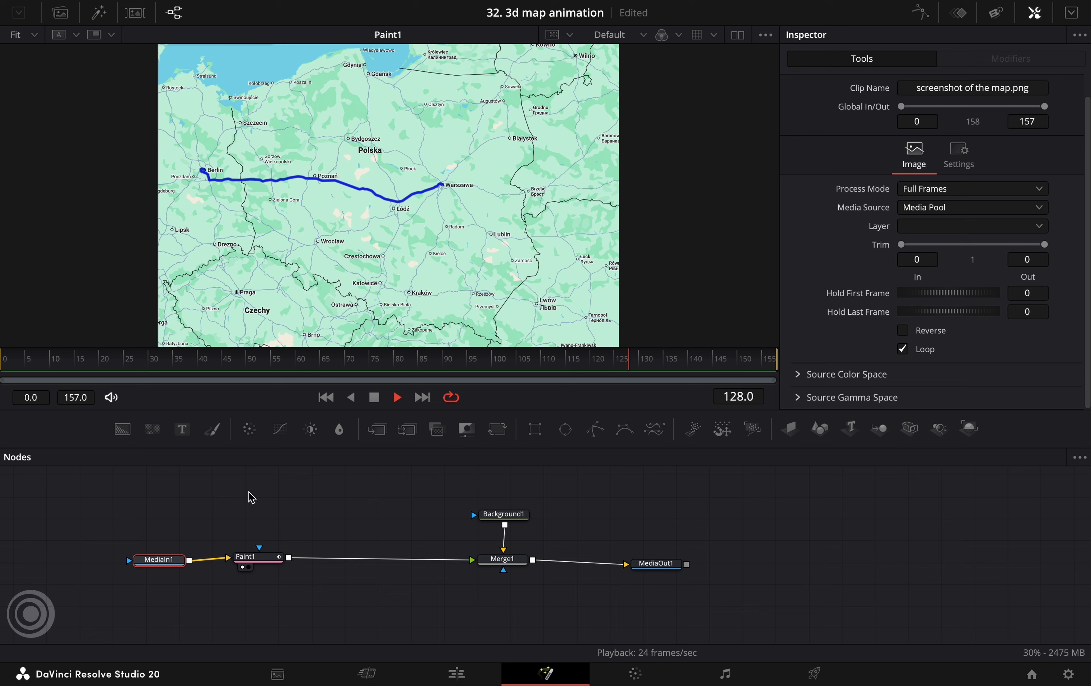
pyautogui.press('space')
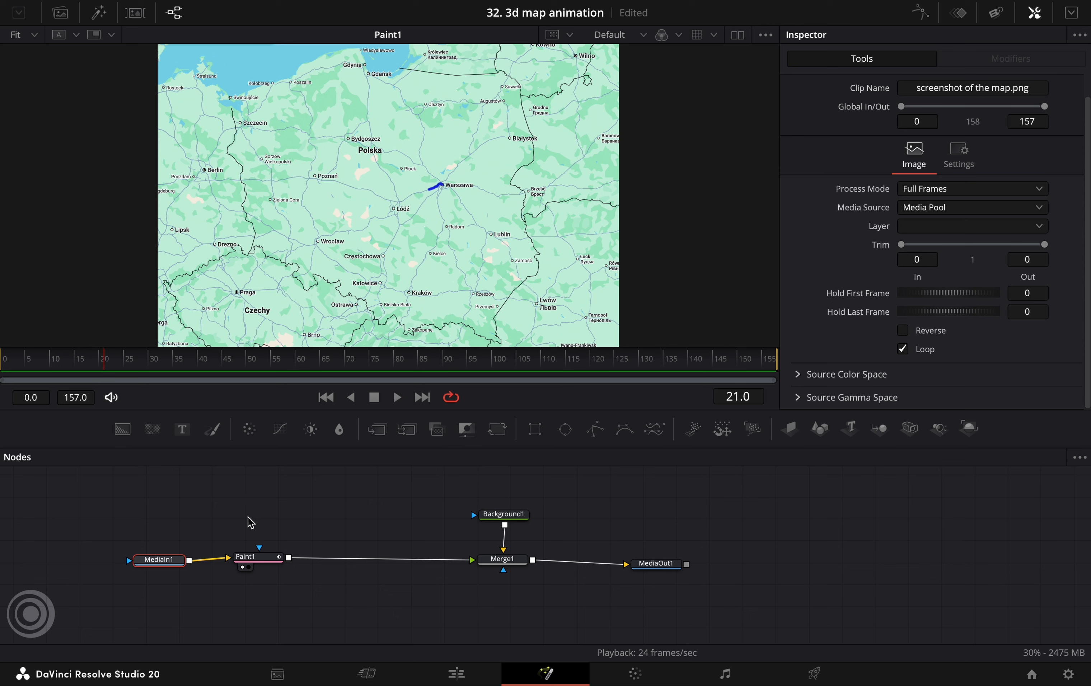
# Insert an Image Plane 3D node followed by a Merge 3D node between Paint1 and Merge1
pyautogui.click(256, 558)
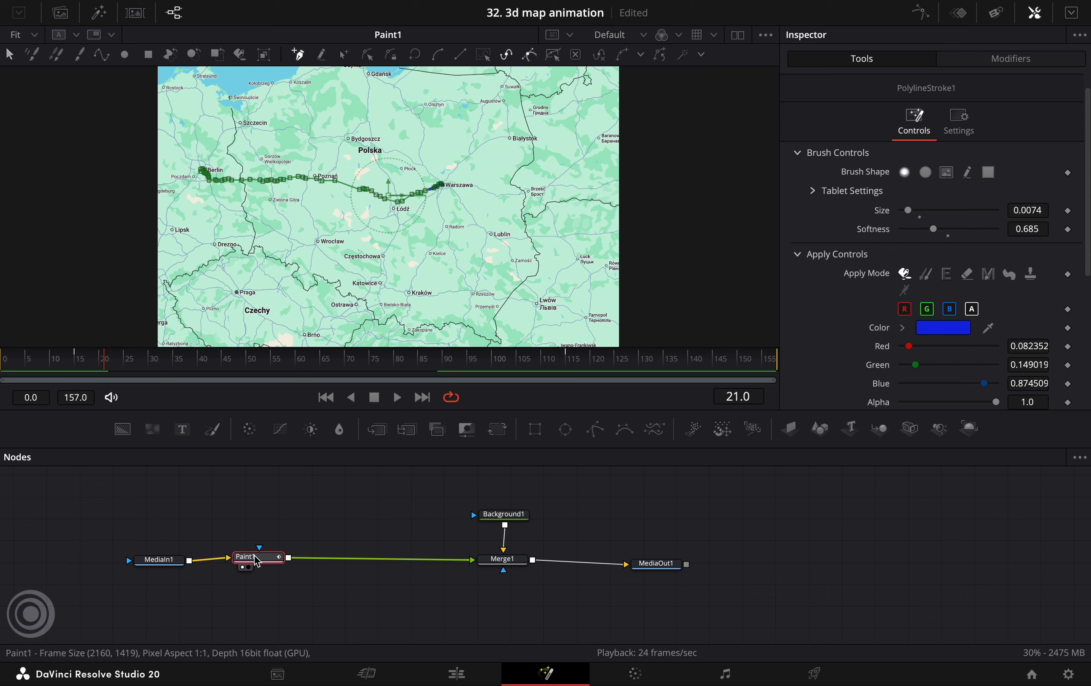
pyautogui.click(792, 437)
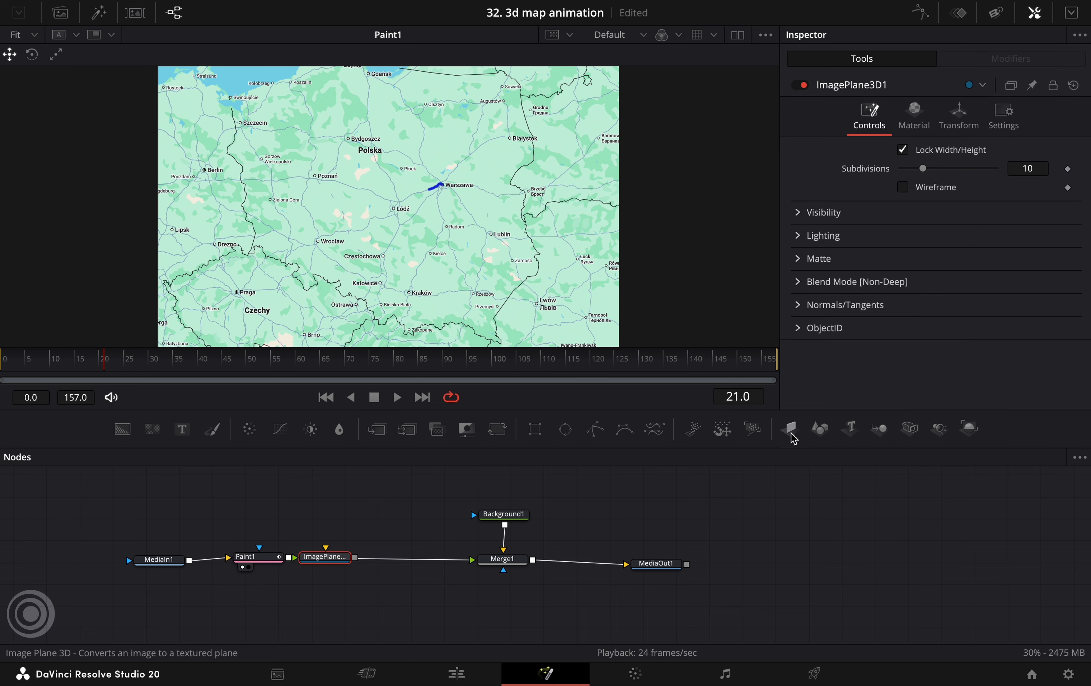
pyautogui.click(879, 431)
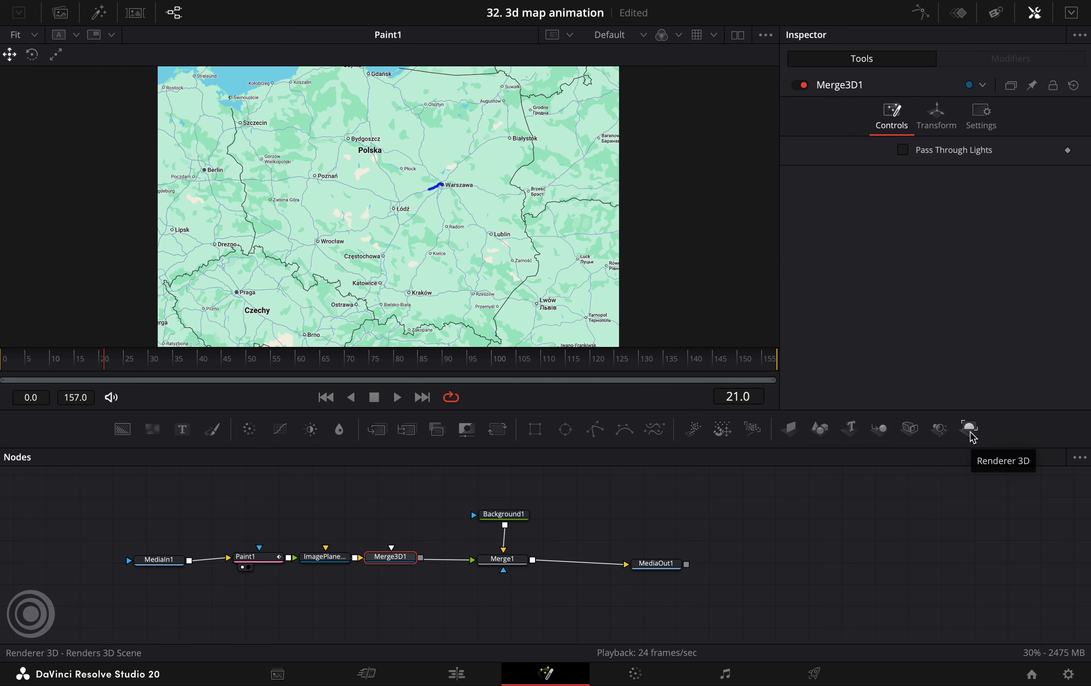